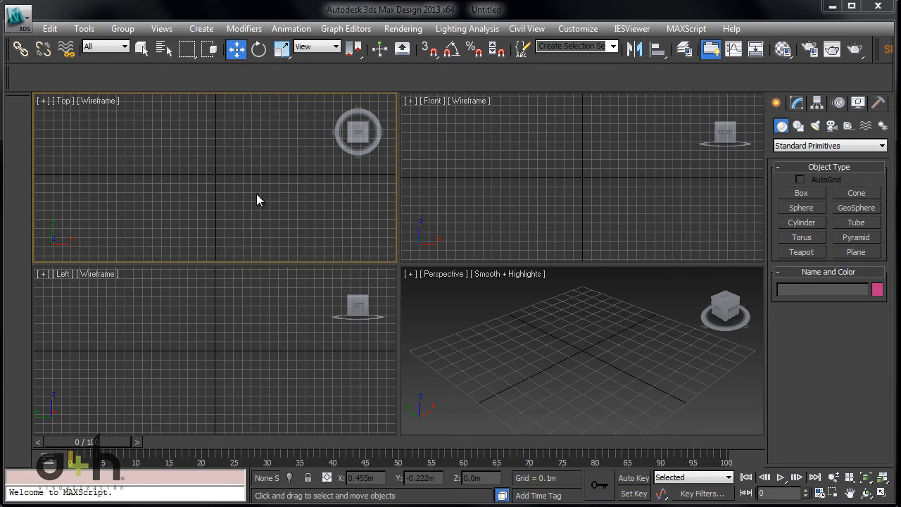
Create a box about 0.27 m long, 0.23 m wide and 0.23 m high in the Top viewport.
{"action": "left_click", "coordinate": [802, 194]}
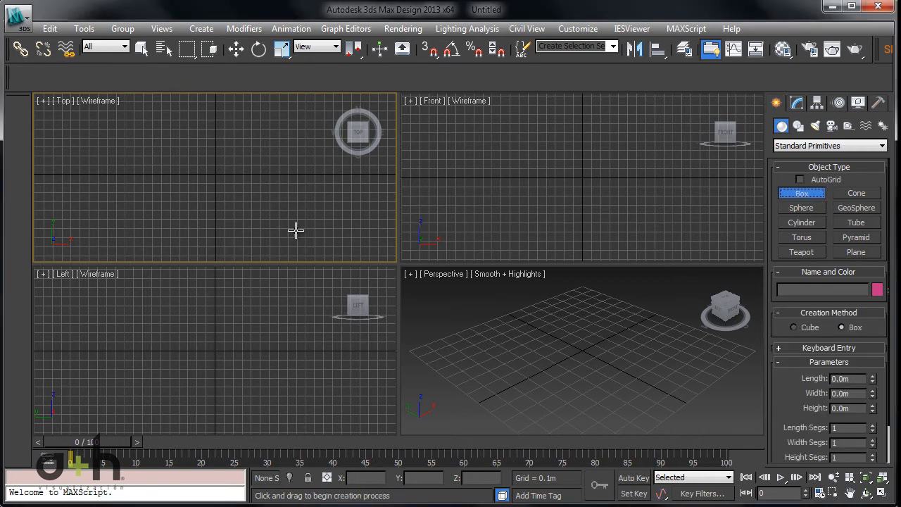
{"action": "left_click_drag", "start_coordinate": [171, 137], "coordinate": [191, 161]}
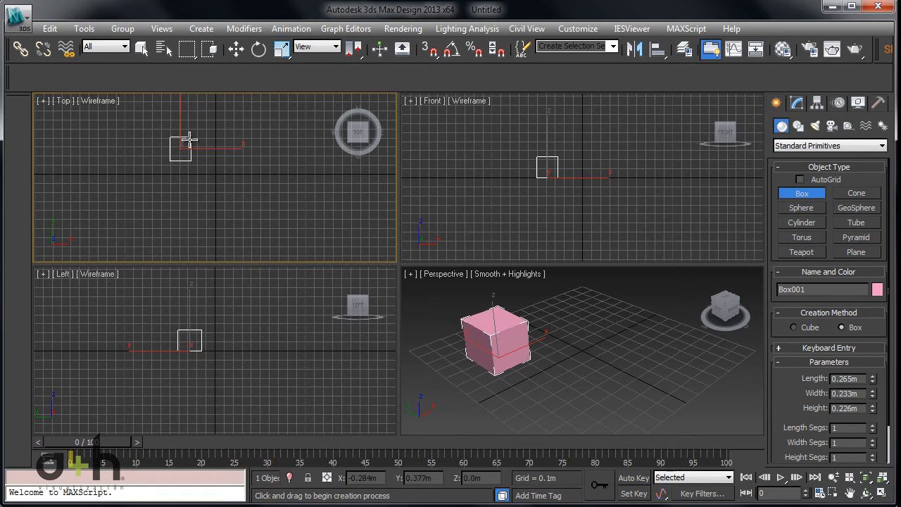
{"action": "left_click", "coordinate": [187, 140]}
Create a cone beside the box with a base radius of about 0.14 m and a height of about 0.21 m.
{"action": "left_click", "coordinate": [857, 193]}
{"action": "left_click_drag", "start_coordinate": [245, 144], "coordinate": [245, 133]}
{"action": "left_click", "coordinate": [245, 133]}
{"action": "left_click", "coordinate": [244, 145]}
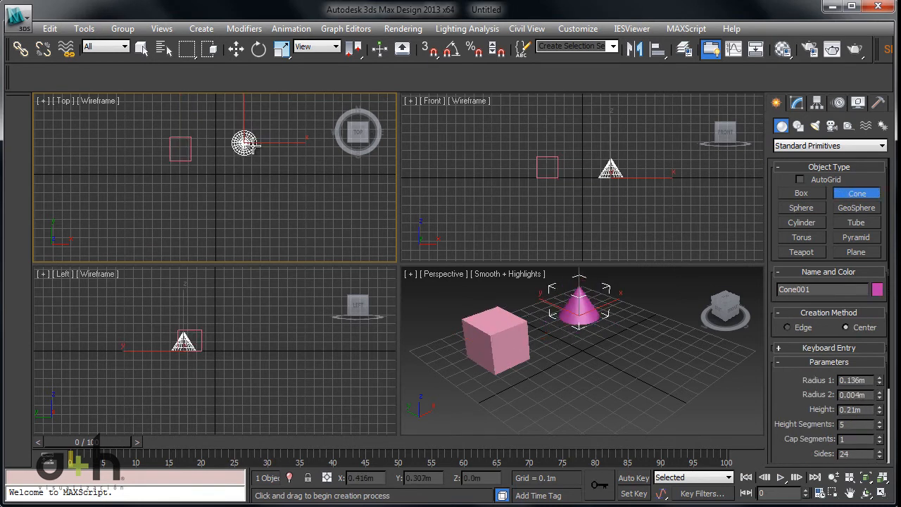
Create a sphere of about 0.15 m radius below the box and a tube about 0.25 m high below the cone.
{"action": "left_click", "coordinate": [802, 209]}
{"action": "left_click_drag", "start_coordinate": [181, 197], "coordinate": [195, 197]}
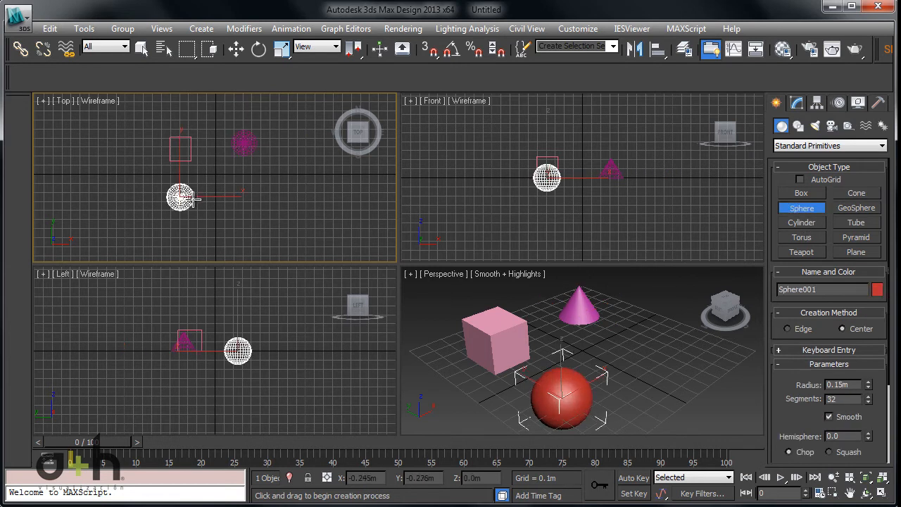
{"action": "left_click", "coordinate": [858, 222]}
{"action": "left_click", "coordinate": [245, 194]}
{"action": "left_click_drag", "start_coordinate": [250, 194], "coordinate": [257, 193]}
{"action": "left_click", "coordinate": [246, 192]}
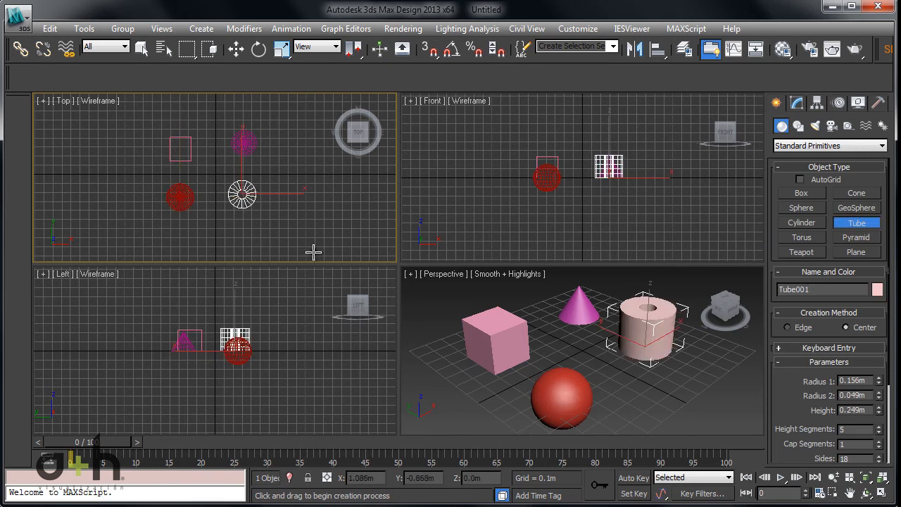
Maximize the Top viewport and deselect everything with the Move tool active.
{"action": "key", "text": "w"}
{"action": "middle_click_drag", "start_coordinate": [323, 187], "coordinate": [324, 192]}
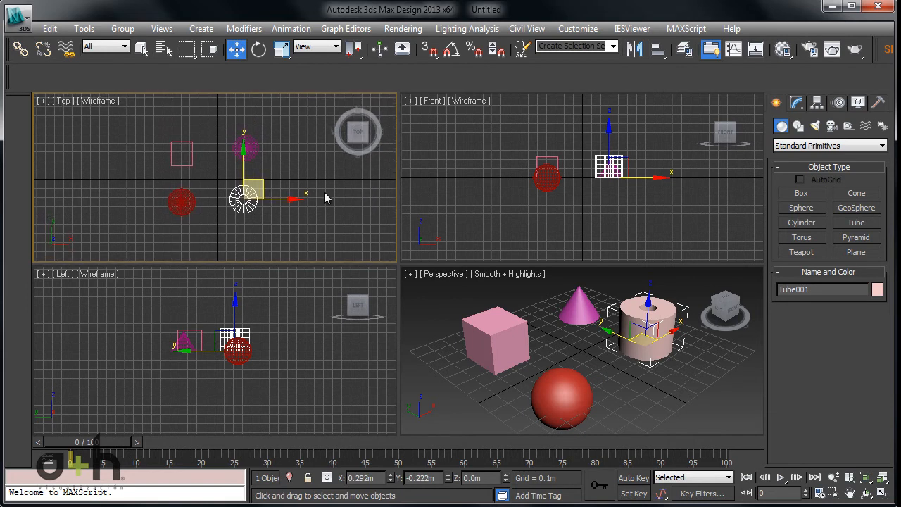
{"action": "key", "text": "alt+w"}
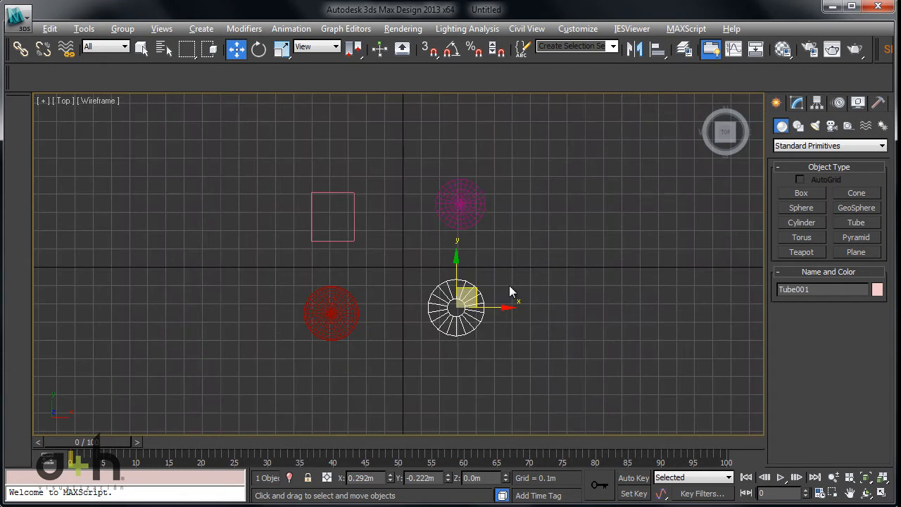
{"action": "middle_click_drag", "start_coordinate": [418, 239], "coordinate": [394, 226]}
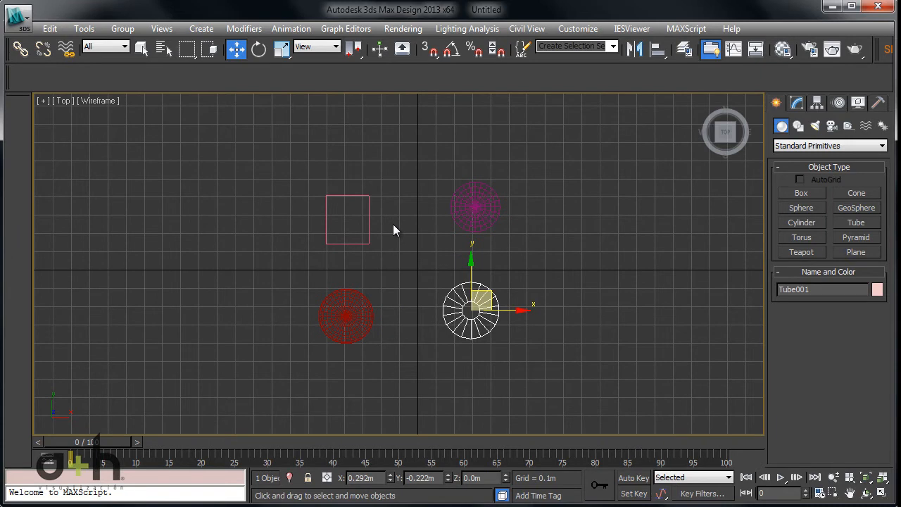
{"action": "middle_click_drag", "start_coordinate": [402, 231], "coordinate": [385, 215]}
{"action": "scroll", "coordinate": [385, 214], "scroll_direction": "down", "scroll_amount": 3}
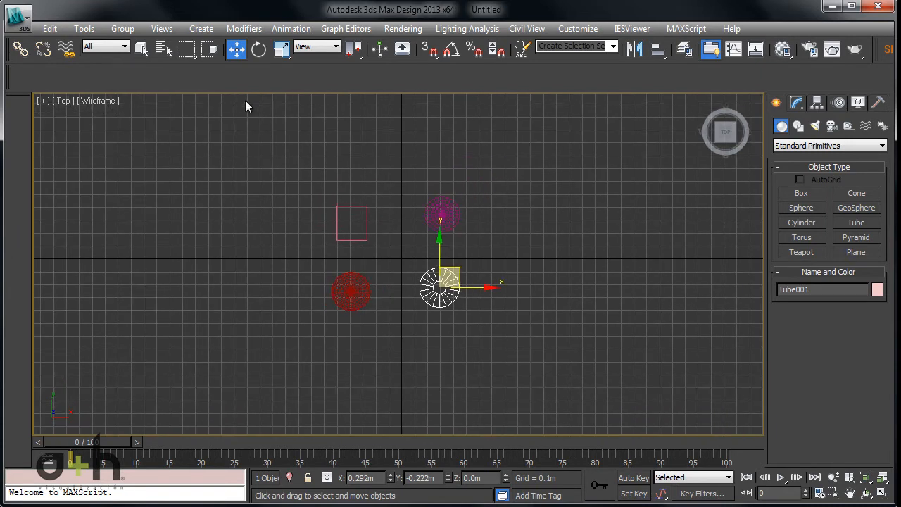
{"action": "key", "text": "ctrl+d"}
{"action": "left_click", "coordinate": [238, 52]}
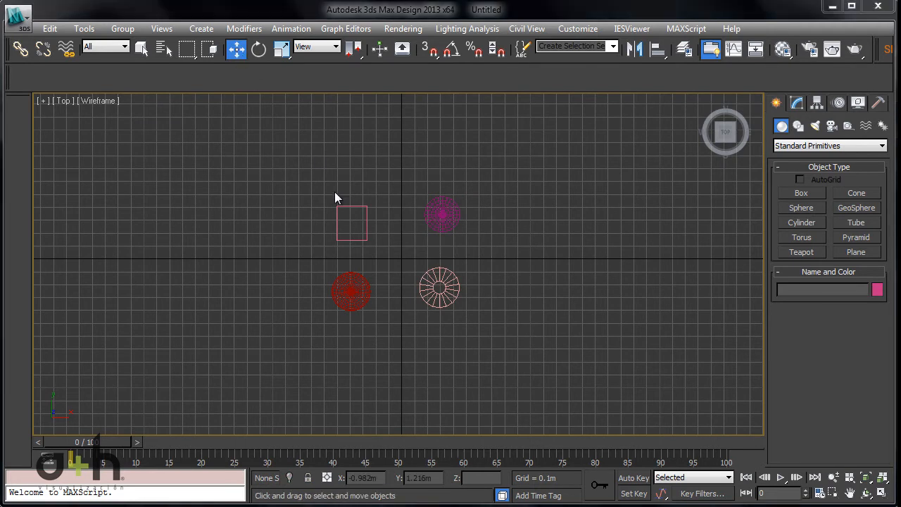
Move the box along the Y axis to about 0.32 m and along the X axis to about -0.47 m in the Top view.
{"action": "left_click", "coordinate": [363, 213]}
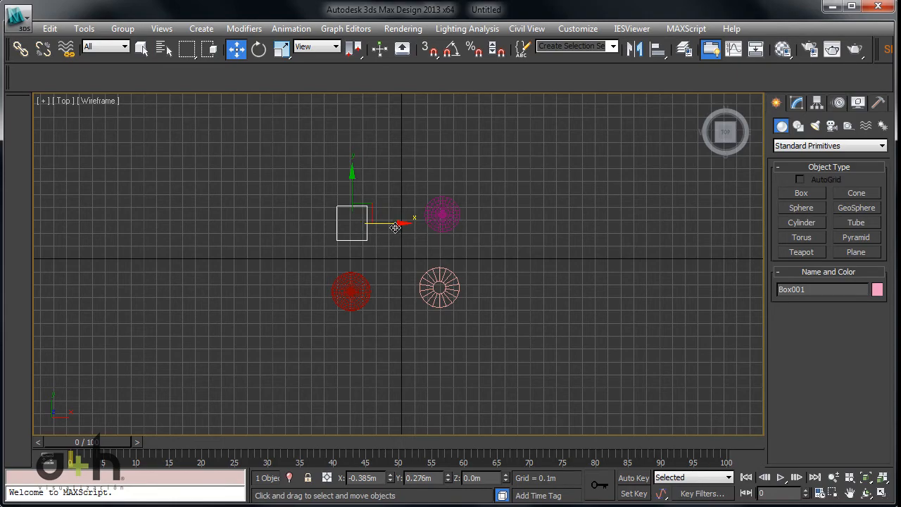
{"action": "middle_click_drag", "start_coordinate": [400, 234], "coordinate": [368, 219], "text": "alt"}
{"action": "scroll", "coordinate": [380, 235], "scroll_direction": "up", "scroll_amount": 3}
{"action": "scroll", "coordinate": [423, 292], "scroll_direction": "up", "scroll_amount": 3}
{"action": "scroll", "coordinate": [354, 197], "scroll_direction": "up", "scroll_amount": 1}
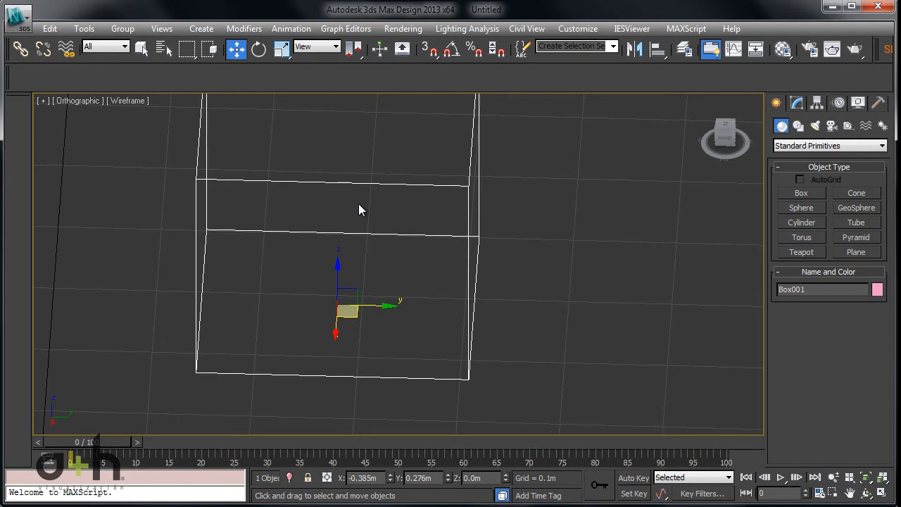
{"action": "key", "text": "t"}
{"action": "middle_click_drag", "start_coordinate": [395, 275], "coordinate": [434, 312]}
{"action": "scroll", "coordinate": [421, 301], "scroll_direction": "down", "scroll_amount": 2}
{"action": "scroll", "coordinate": [421, 300], "scroll_direction": "up", "scroll_amount": 2}
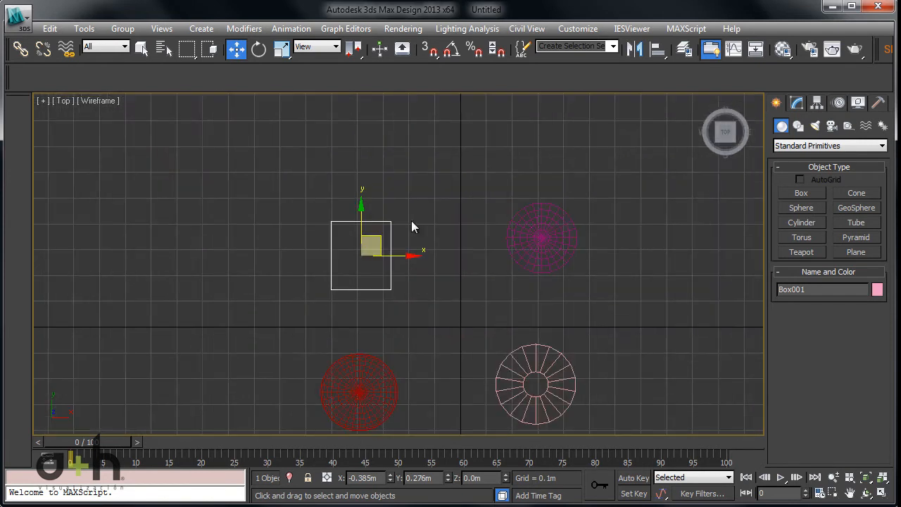
{"action": "middle_click_drag", "start_coordinate": [409, 199], "coordinate": [404, 185]}
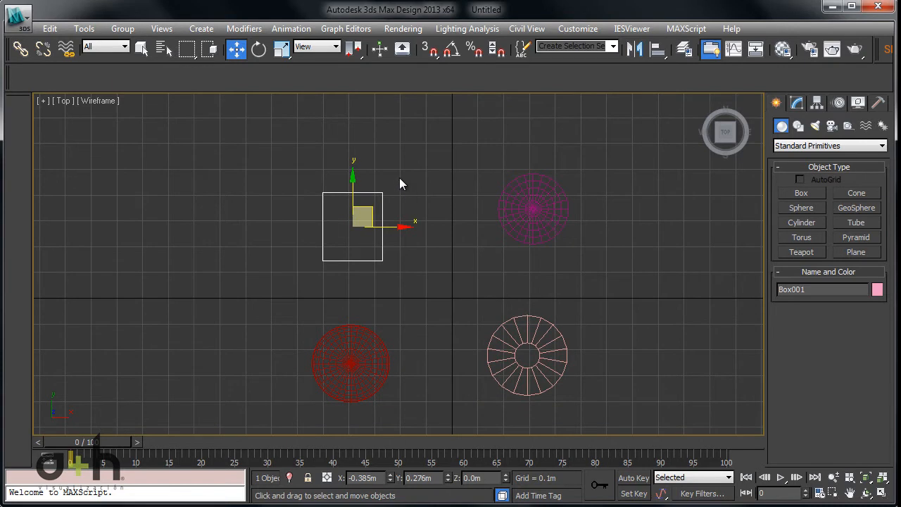
{"action": "left_click_drag", "start_coordinate": [351, 172], "coordinate": [243, 164]}
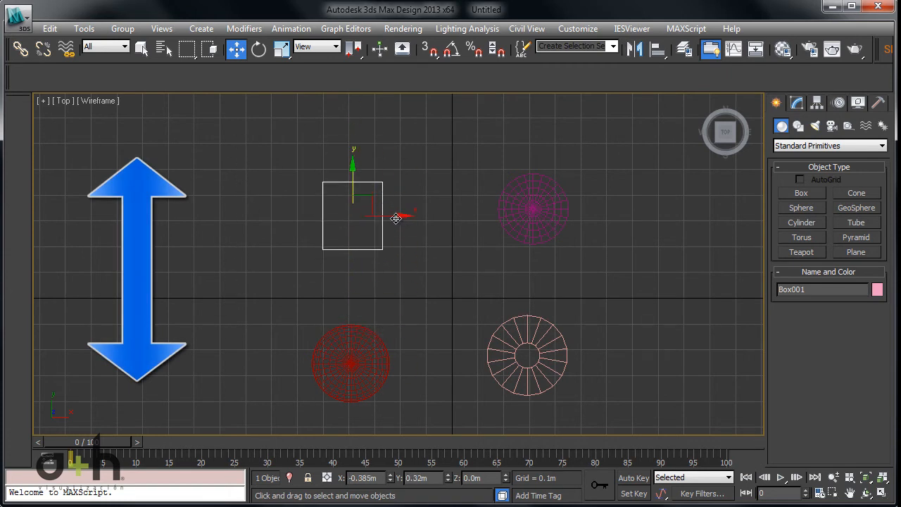
{"action": "left_click_drag", "start_coordinate": [395, 218], "coordinate": [374, 308]}
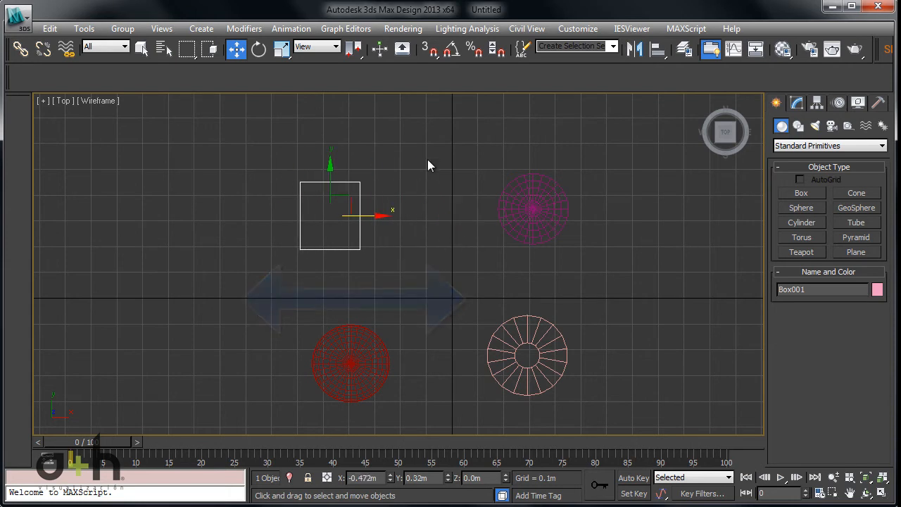
Move the box freely in the XY plane to about X -0.42 m, Y 0.29 m.
{"action": "middle_click_drag", "start_coordinate": [431, 166], "coordinate": [474, 191]}
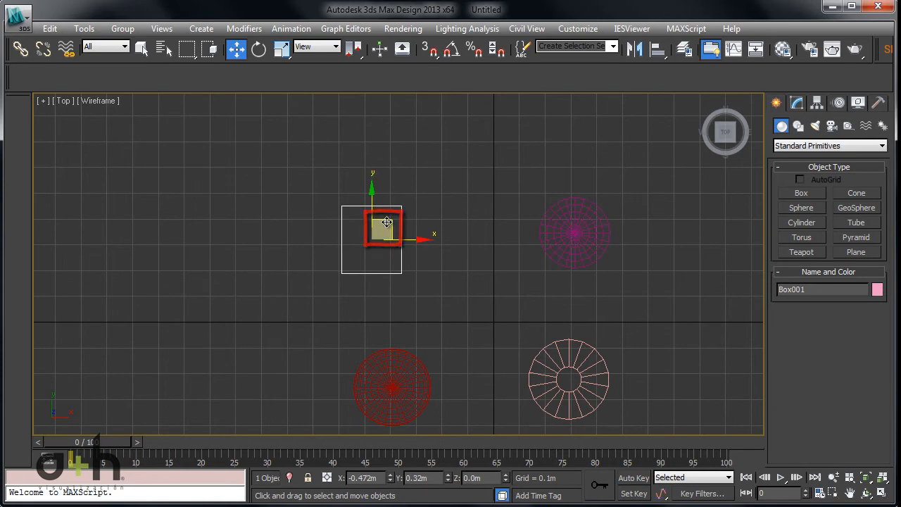
{"action": "left_click_drag", "start_coordinate": [386, 222], "coordinate": [374, 171]}
{"action": "left_click_drag", "start_coordinate": [358, 232], "coordinate": [399, 230]}
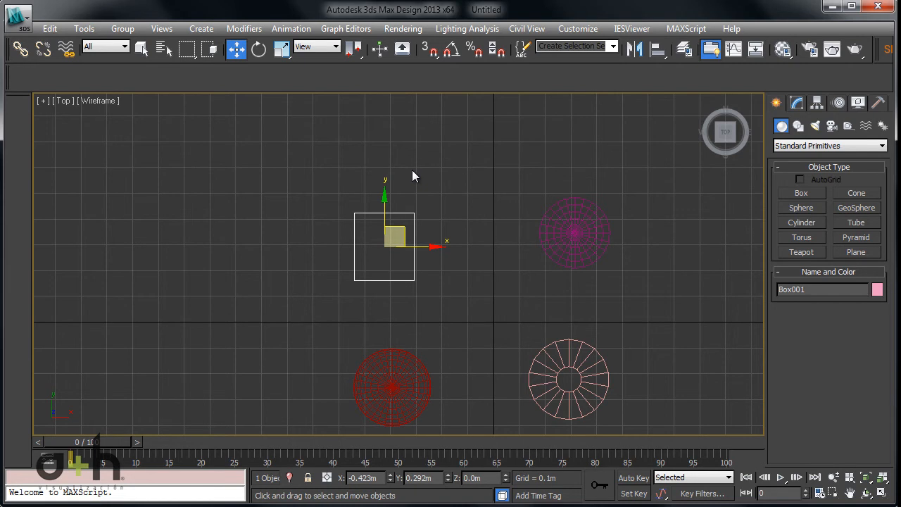
Move the cone freely in the XY plane to about X 0.26 m, Y 0.34 m.
{"action": "left_click", "coordinate": [567, 235]}
{"action": "mouse_move", "coordinate": [596, 214]}
{"action": "left_mouse_down"}
{"action": "mouse_move", "coordinate": [616, 240]}
{"action": "mouse_move", "coordinate": [621, 203]}
{"action": "mouse_move", "coordinate": [598, 213]}
{"action": "left_mouse_up"}
{"action": "middle_click_drag", "start_coordinate": [634, 316], "coordinate": [589, 229]}
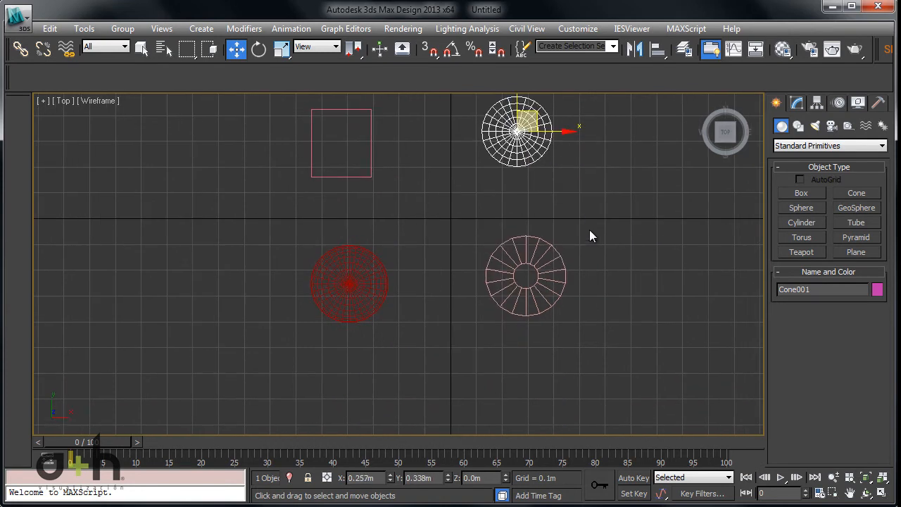
Move the tube to about X 0.39 m, Y -0.28 m and the sphere to about X -0.36 m, Y -0.23 m.
{"action": "left_click", "coordinate": [557, 267]}
{"action": "left_click_drag", "start_coordinate": [545, 258], "coordinate": [588, 256]}
{"action": "left_click", "coordinate": [367, 284]}
{"action": "mouse_move", "coordinate": [369, 267]}
{"action": "left_mouse_down"}
{"action": "mouse_move", "coordinate": [381, 263]}
{"action": "mouse_move", "coordinate": [361, 260]}
{"action": "mouse_move", "coordinate": [378, 266]}
{"action": "left_mouse_up"}
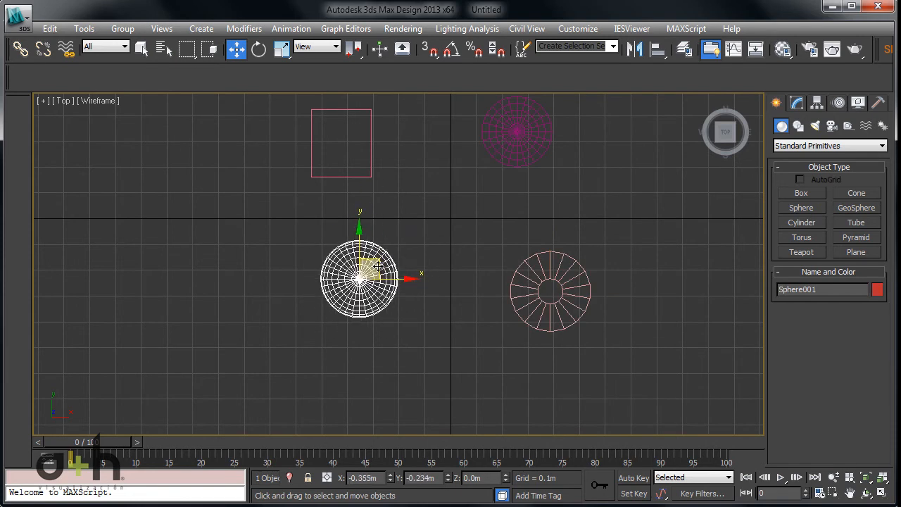
{"action": "middle_click_drag", "start_coordinate": [472, 287], "coordinate": [514, 347]}
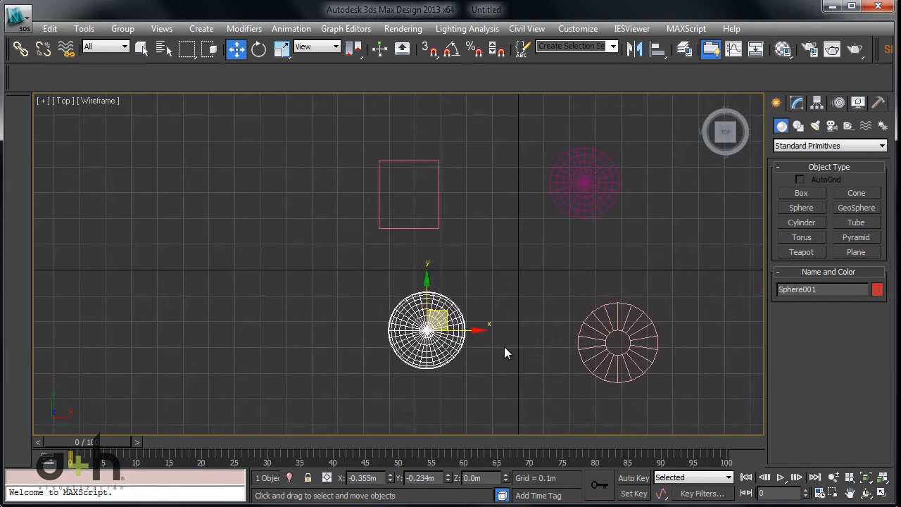
Select the tube and examine its vertical Z move axis from an orbited, close-up view.
{"action": "left_click", "coordinate": [597, 336]}
{"action": "left_click", "coordinate": [431, 333]}
{"action": "middle_click_drag", "start_coordinate": [498, 326], "coordinate": [507, 267], "text": "alt"}
{"action": "left_click", "coordinate": [610, 331]}
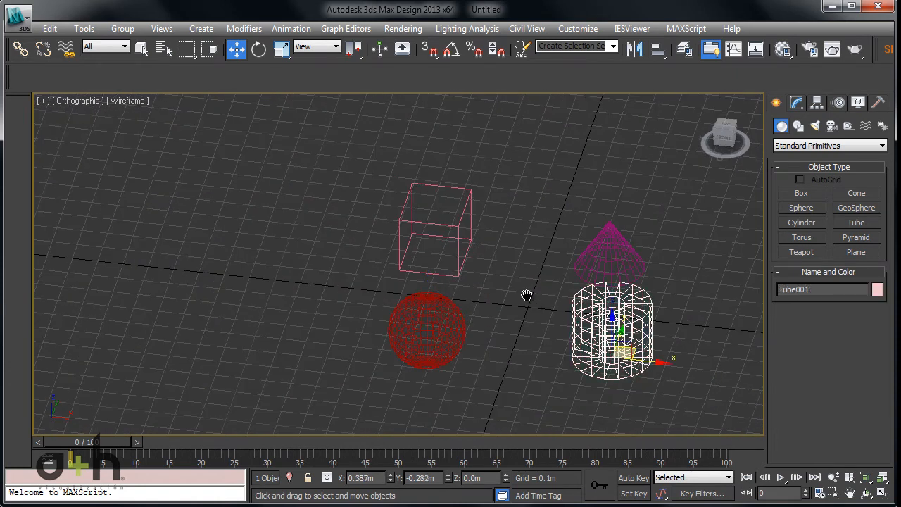
{"action": "middle_click_drag", "start_coordinate": [531, 296], "coordinate": [429, 304]}
{"action": "scroll", "coordinate": [547, 396], "scroll_direction": "up", "scroll_amount": 5}
{"action": "middle_click_drag", "start_coordinate": [547, 397], "coordinate": [406, 243]}
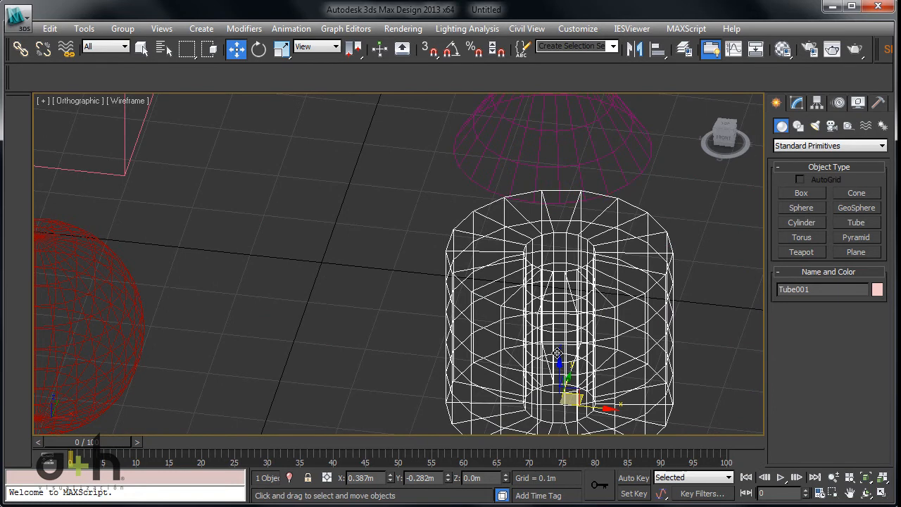
{"action": "scroll", "coordinate": [409, 283], "scroll_direction": "down", "scroll_amount": 1}
{"action": "scroll", "coordinate": [510, 345], "scroll_direction": "down", "scroll_amount": 3}
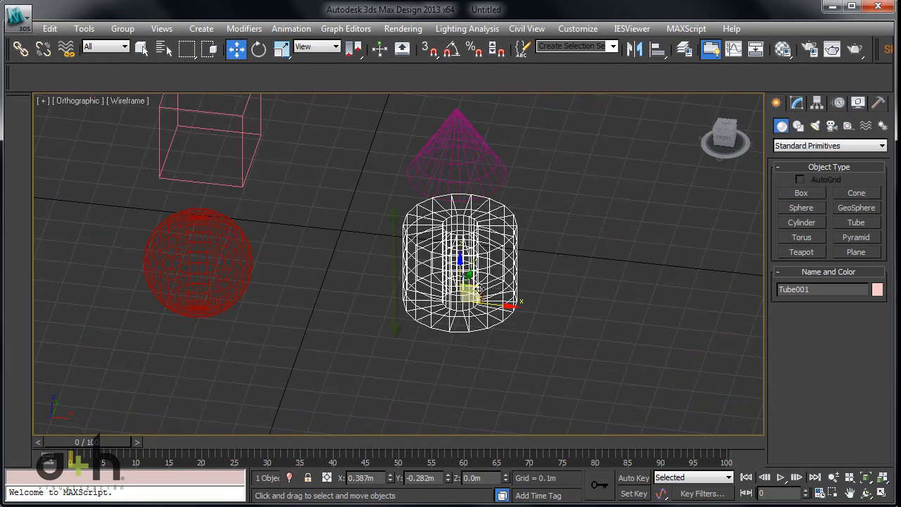
{"action": "scroll", "coordinate": [481, 286], "scroll_direction": "up", "scroll_amount": 2}
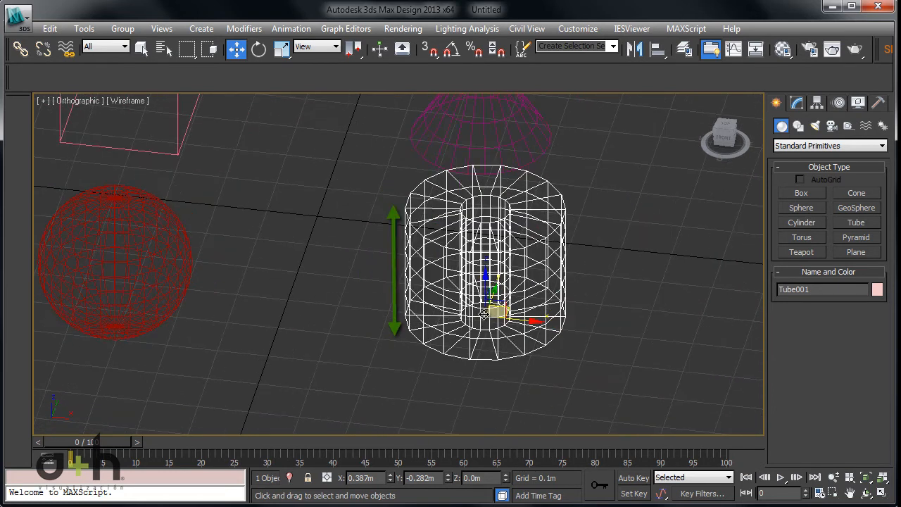
Return to the Top view and nudge the box to about X -0.419 m, Y 0.284 m.
{"action": "key", "text": "t"}
{"action": "middle_click_drag", "start_coordinate": [441, 273], "coordinate": [479, 299]}
{"action": "left_click", "coordinate": [424, 262]}
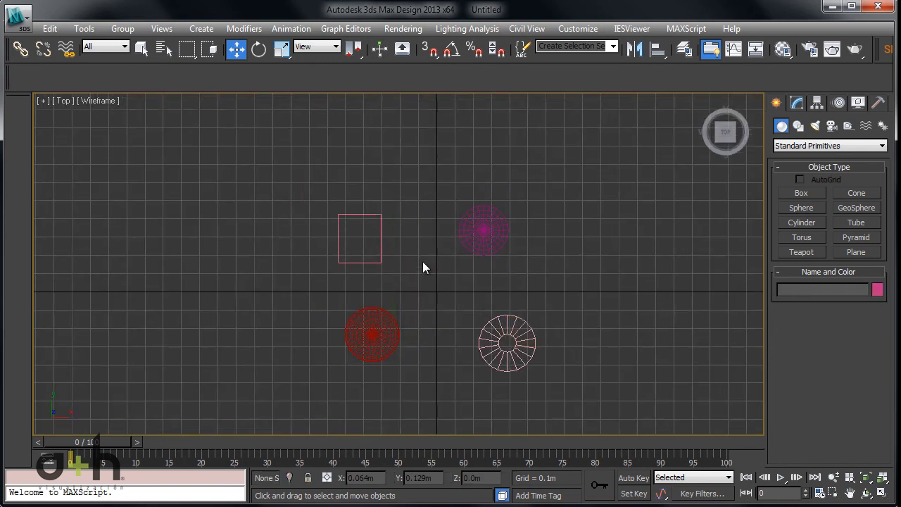
{"action": "left_click", "coordinate": [381, 233]}
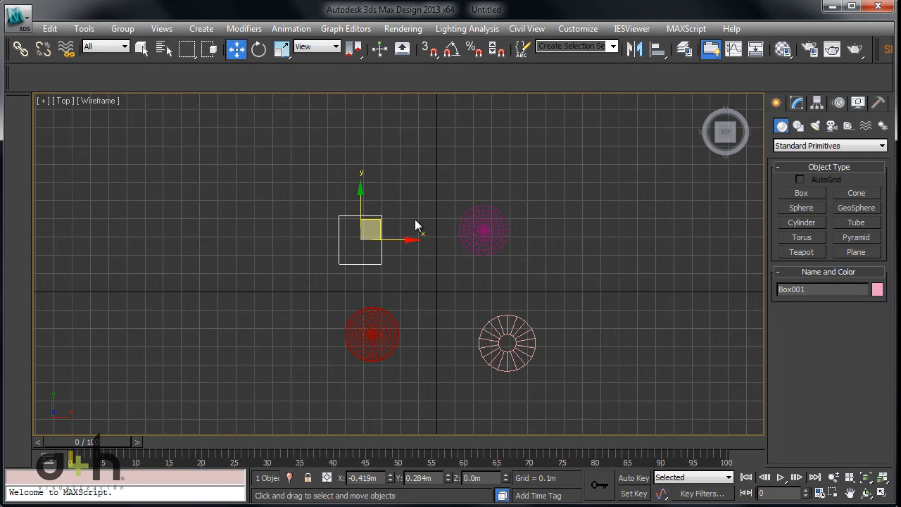
In the Front view, raise the sphere vertically to about Z 0.25 m and lower it to about Z 0.05 m.
{"action": "key", "text": "f"}
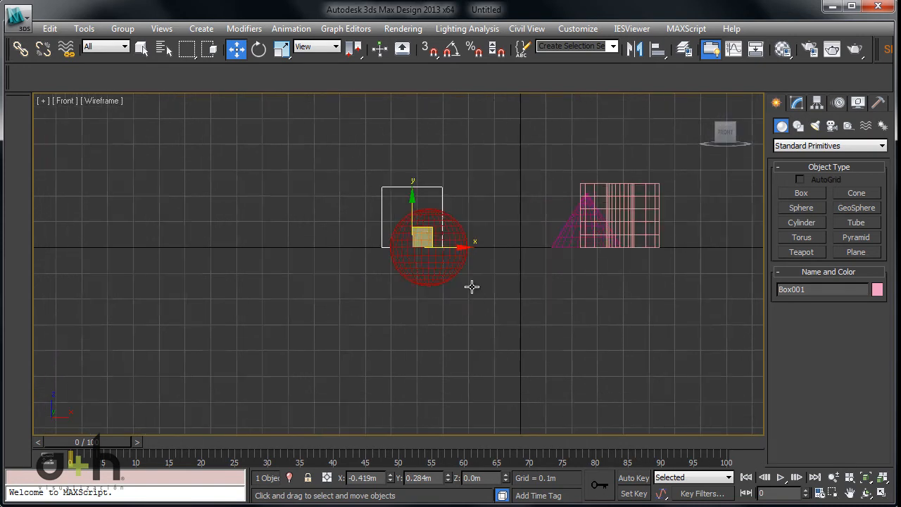
{"action": "middle_click_drag", "start_coordinate": [383, 249], "coordinate": [343, 255]}
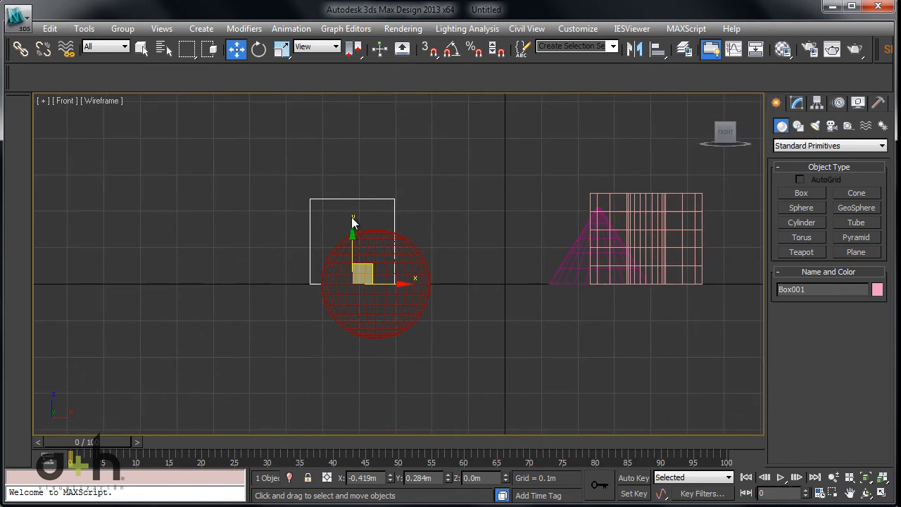
{"action": "left_click", "coordinate": [428, 272]}
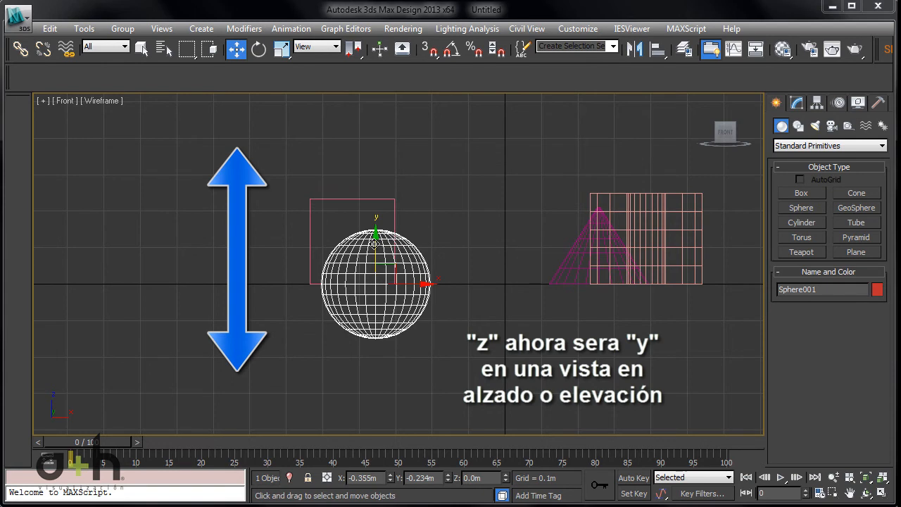
{"action": "left_click_drag", "start_coordinate": [375, 242], "coordinate": [335, 150]}
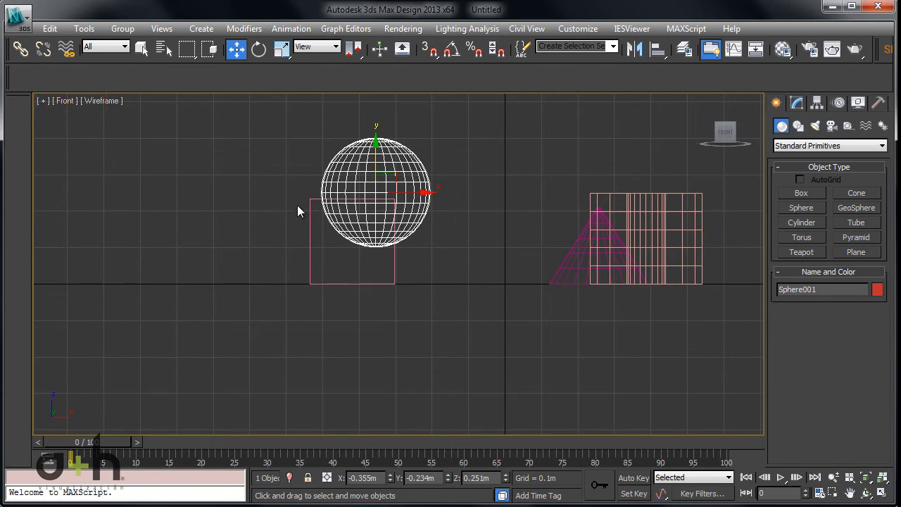
{"action": "left_click_drag", "start_coordinate": [376, 151], "coordinate": [376, 225]}
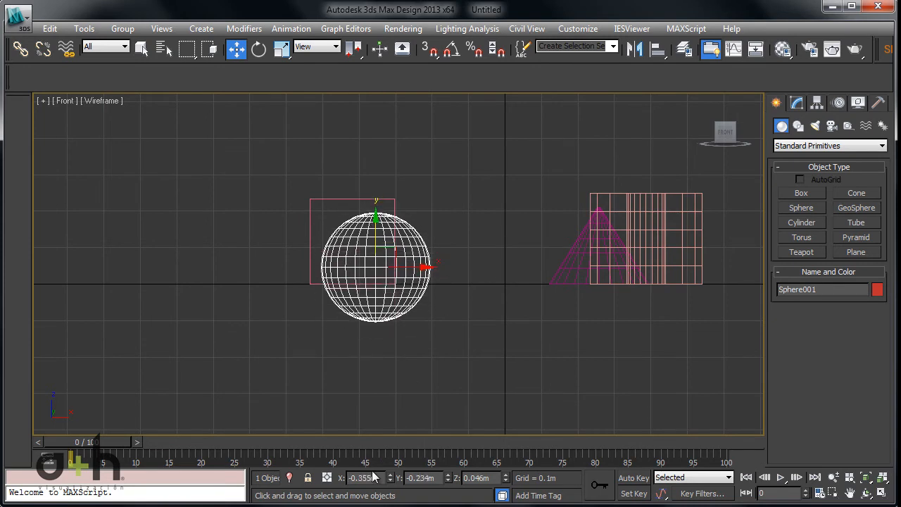
Examine the sphere's X, Z and Y coordinate values by highlighting each one in turn.
{"action": "left_click_drag", "start_coordinate": [380, 478], "coordinate": [345, 478]}
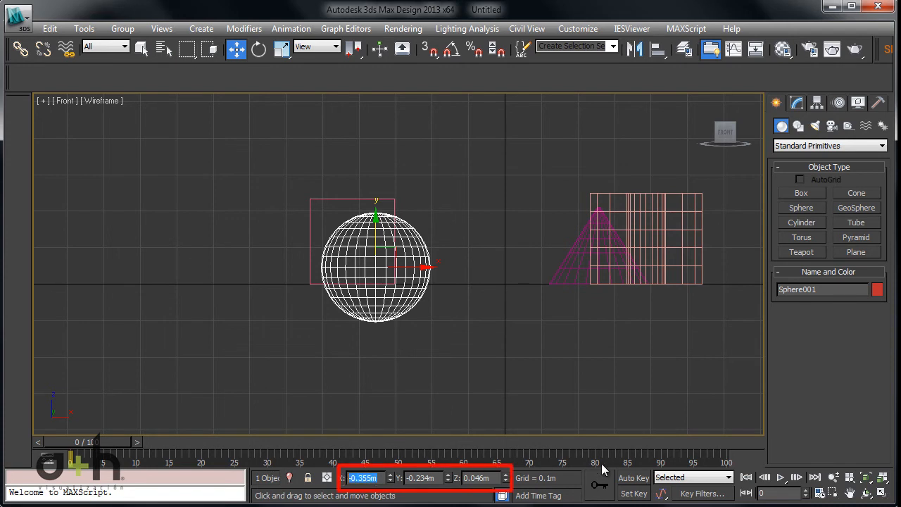
{"action": "left_click", "coordinate": [493, 479]}
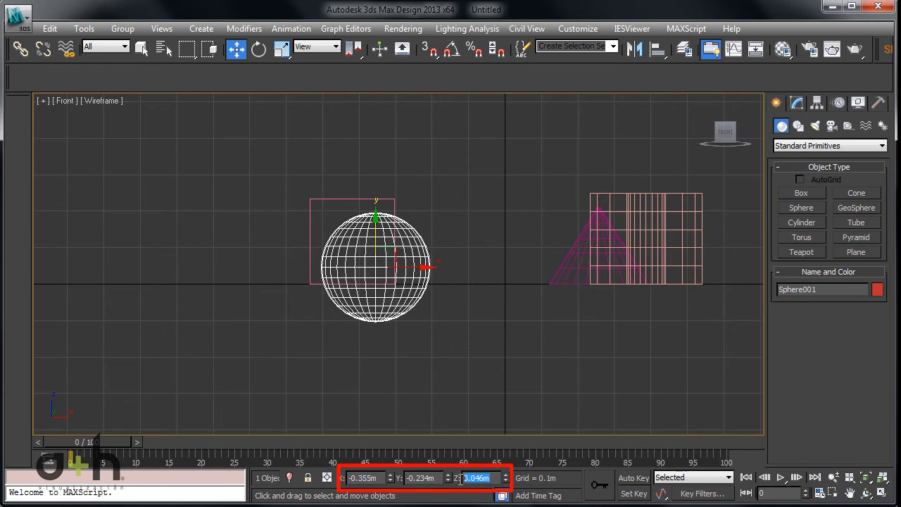
{"action": "left_click", "coordinate": [421, 478]}
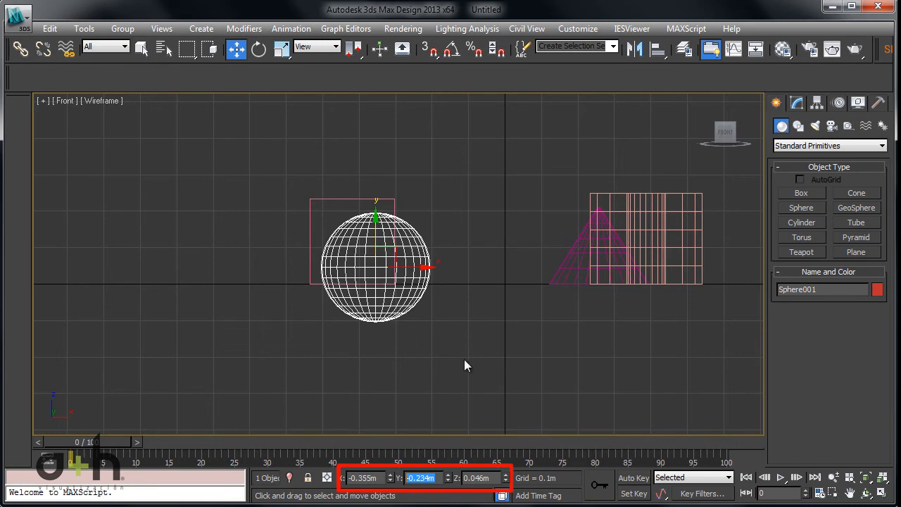
Select the cone, the box and the tube in turn to compare their X, Y and Z coordinates.
{"action": "left_click", "coordinate": [574, 266]}
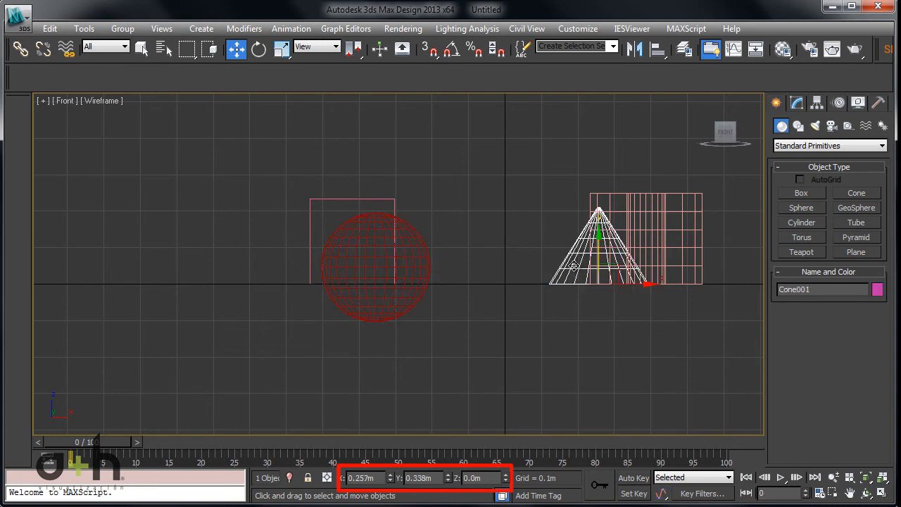
{"action": "left_click", "coordinate": [369, 199]}
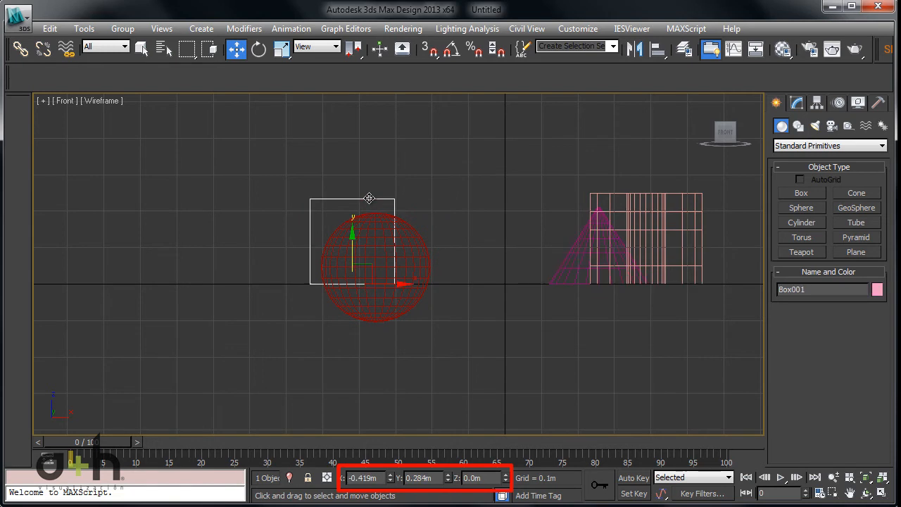
{"action": "left_click", "coordinate": [638, 202]}
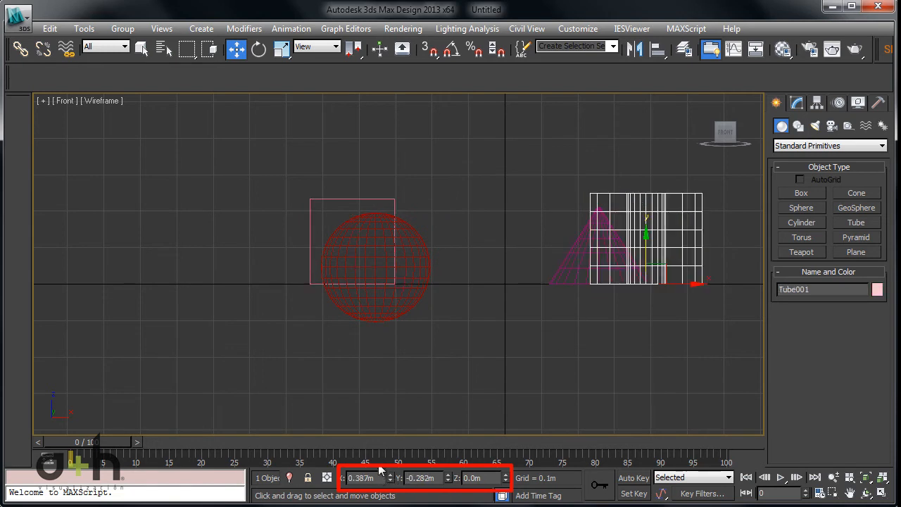
Select the sphere and set its Z coordinate to 0 m.
{"action": "left_click", "coordinate": [409, 274]}
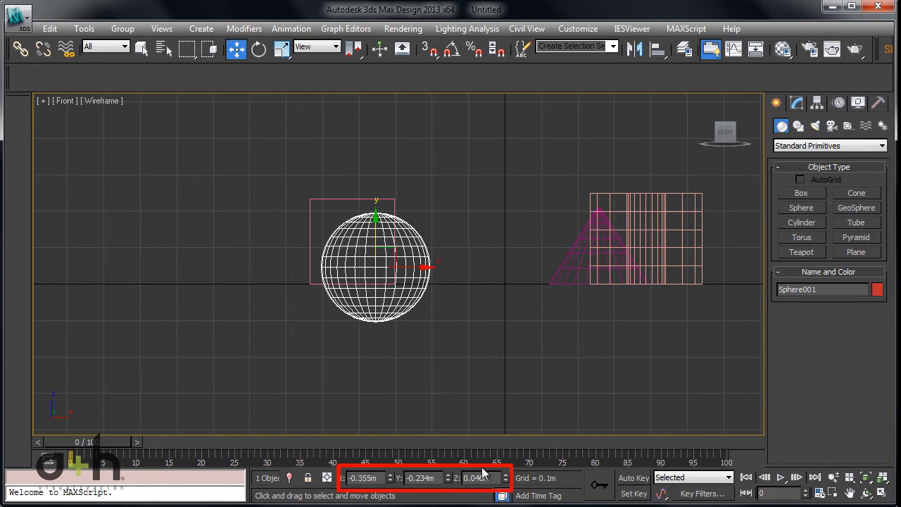
{"action": "left_click_drag", "start_coordinate": [489, 479], "coordinate": [459, 483]}
{"action": "type", "text": "0"}
{"action": "key", "text": "Return"}
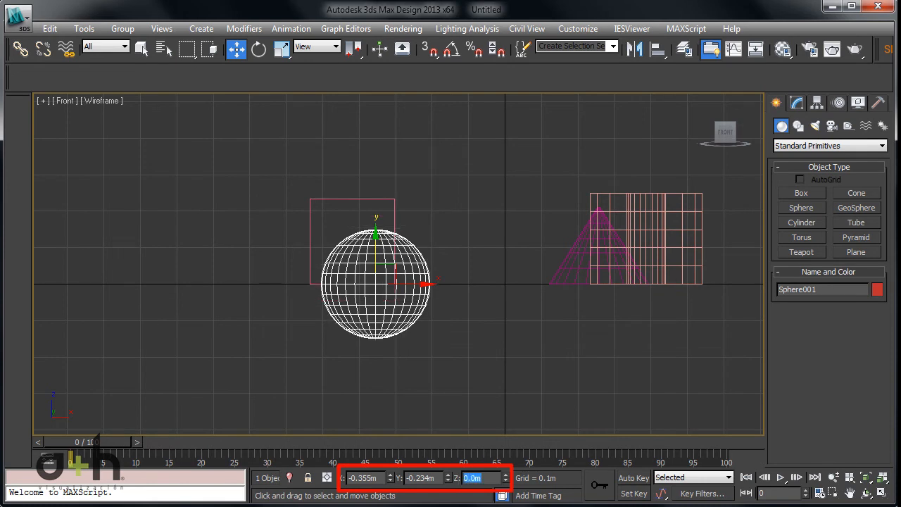
Set the sphere's Y and X coordinates to 1 m each.
{"action": "left_click_drag", "start_coordinate": [437, 478], "coordinate": [290, 475]}
{"action": "type", "text": "1"}
{"action": "key", "text": "Return"}
{"action": "type", "text": "1"}
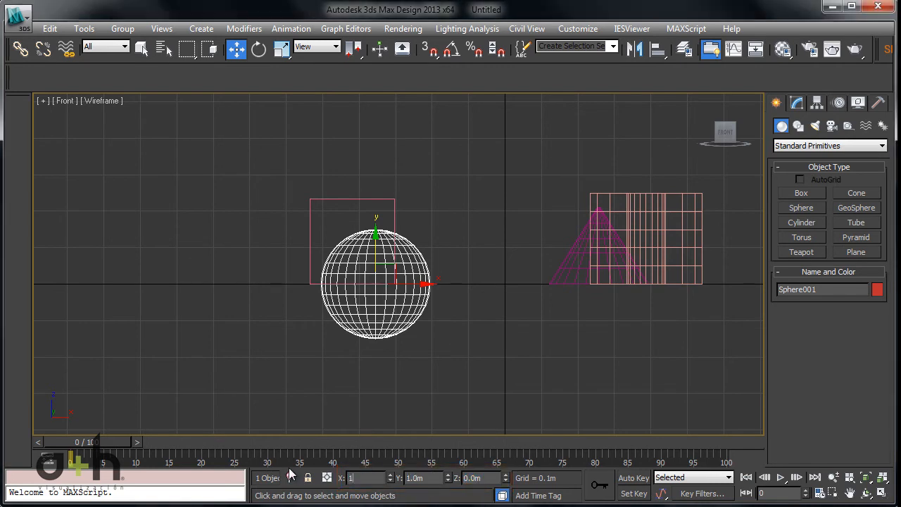
{"action": "key", "text": "Return"}
Switch to the Top view and examine the sphere's position relative to the origin and the grid axes.
{"action": "scroll", "coordinate": [352, 281], "scroll_direction": "down", "scroll_amount": 6}
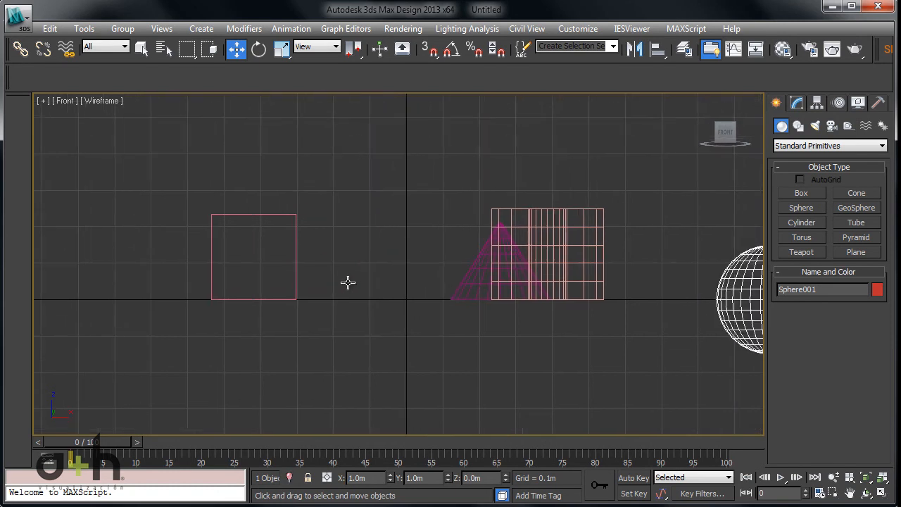
{"action": "key", "text": "t"}
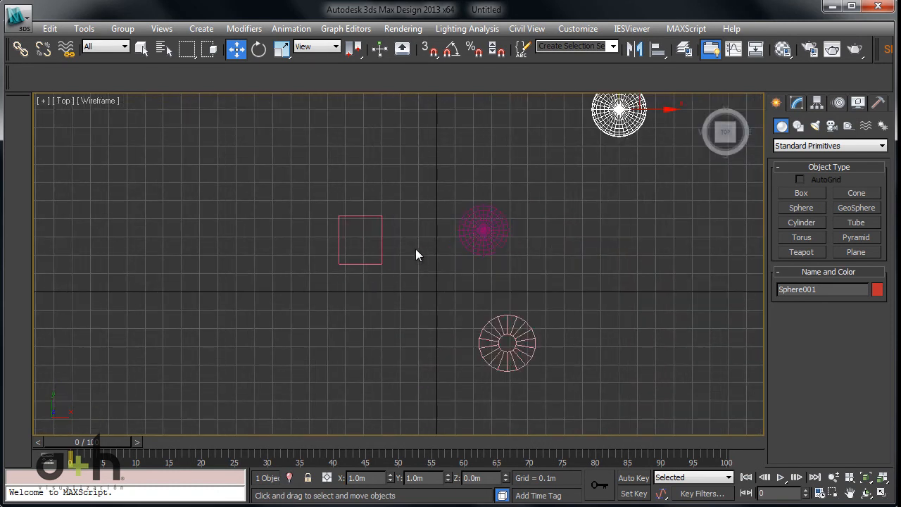
{"action": "scroll", "coordinate": [372, 246], "scroll_direction": "up", "scroll_amount": 3}
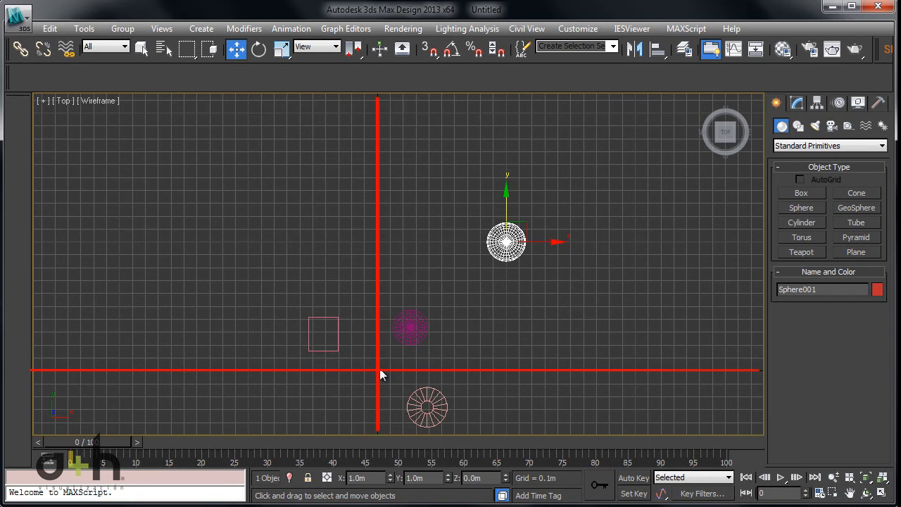
{"action": "middle_click_drag", "start_coordinate": [376, 305], "coordinate": [348, 261]}
{"action": "scroll", "coordinate": [350, 316], "scroll_direction": "up", "scroll_amount": 2}
{"action": "middle_click_drag", "start_coordinate": [345, 328], "coordinate": [382, 281]}
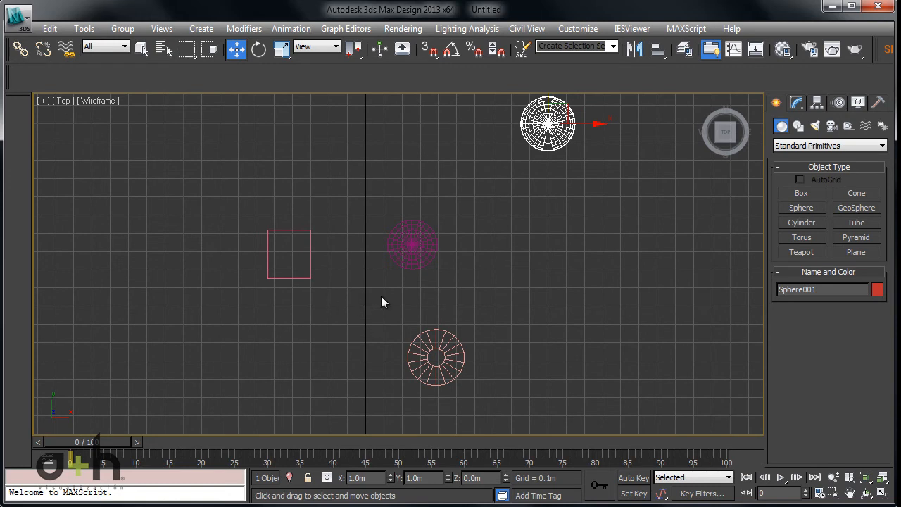
{"action": "scroll", "coordinate": [538, 173], "scroll_direction": "down", "scroll_amount": 2}
{"action": "middle_click_drag", "start_coordinate": [538, 173], "coordinate": [498, 241]}
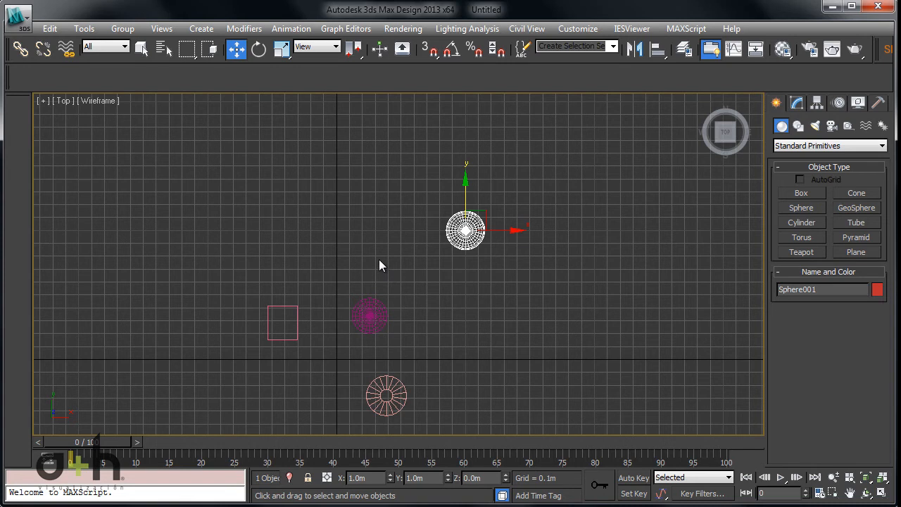
Select the cone and set its X and Y coordinates to 1 m each.
{"action": "left_click", "coordinate": [370, 317]}
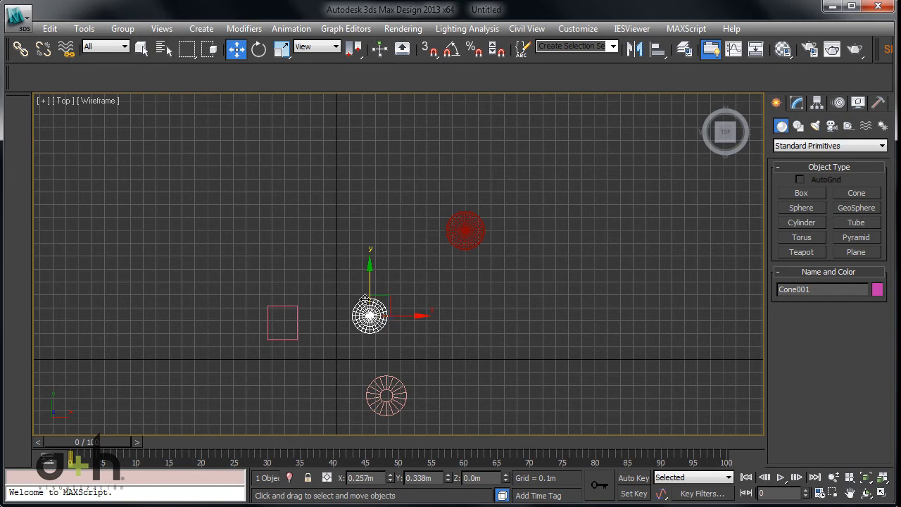
{"action": "left_click", "coordinate": [379, 478]}
{"action": "type", "text": "1"}
{"action": "key", "text": "Return"}
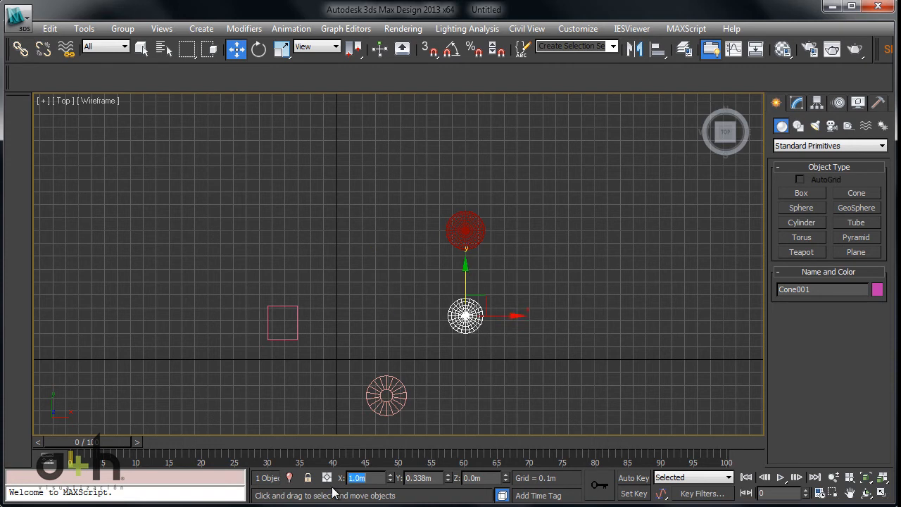
{"action": "left_click", "coordinate": [426, 478]}
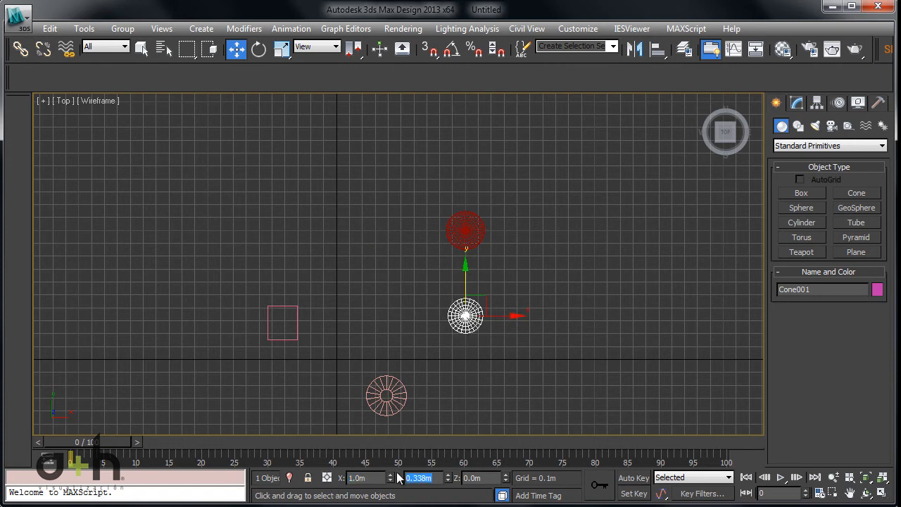
{"action": "type", "text": "1"}
{"action": "key", "text": "Return"}
Examine the alignment of the cone and sphere centers from close up and from farther out in the Top view.
{"action": "middle_click_drag", "start_coordinate": [458, 273], "coordinate": [422, 322]}
{"action": "scroll", "coordinate": [444, 286], "scroll_direction": "up", "scroll_amount": 9}
{"action": "scroll", "coordinate": [486, 315], "scroll_direction": "up", "scroll_amount": 2}
{"action": "middle_click_drag", "start_coordinate": [487, 315], "coordinate": [208, 178]}
{"action": "scroll", "coordinate": [275, 222], "scroll_direction": "down", "scroll_amount": 8}
{"action": "middle_click_drag", "start_coordinate": [268, 236], "coordinate": [391, 171]}
{"action": "scroll", "coordinate": [355, 232], "scroll_direction": "down", "scroll_amount": 2}
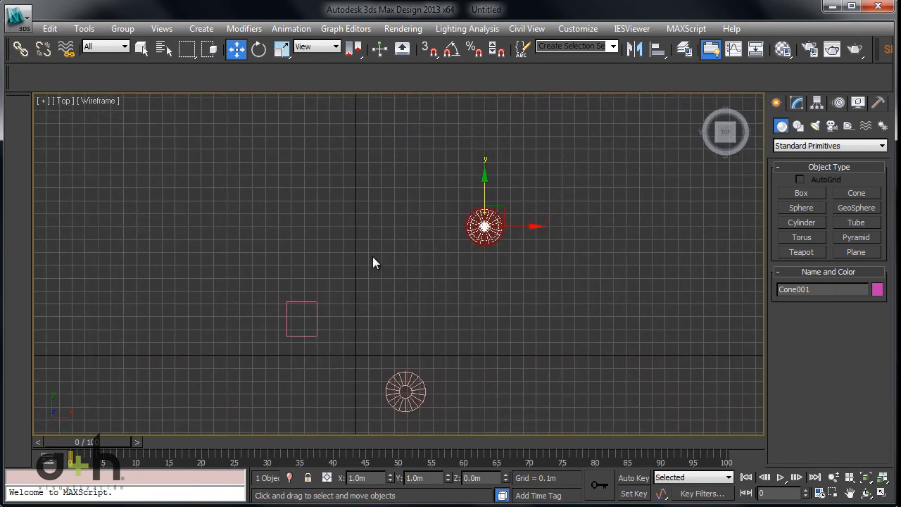
Separate the cone and sphere, placing the cone below the box and the sphere above the tube at about X 0.344 m, Y 0.366 m.
{"action": "left_click_drag", "start_coordinate": [493, 217], "coordinate": [320, 383]}
{"action": "left_click", "coordinate": [394, 241]}
{"action": "left_click", "coordinate": [358, 342]}
{"action": "left_click", "coordinate": [389, 313]}
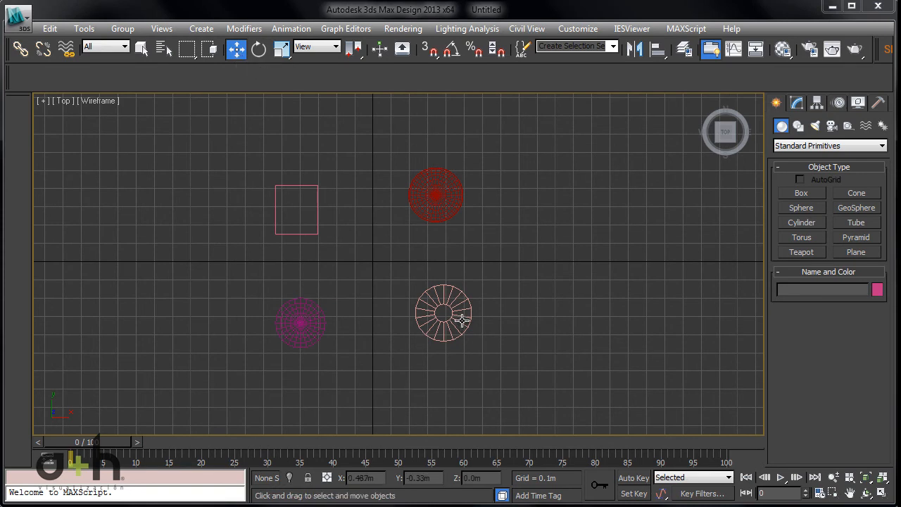
Clone the sphere along X with the Copy option, making 3 copies with the first at about X 0.769 m.
{"action": "middle_click_drag", "start_coordinate": [491, 317], "coordinate": [471, 322]}
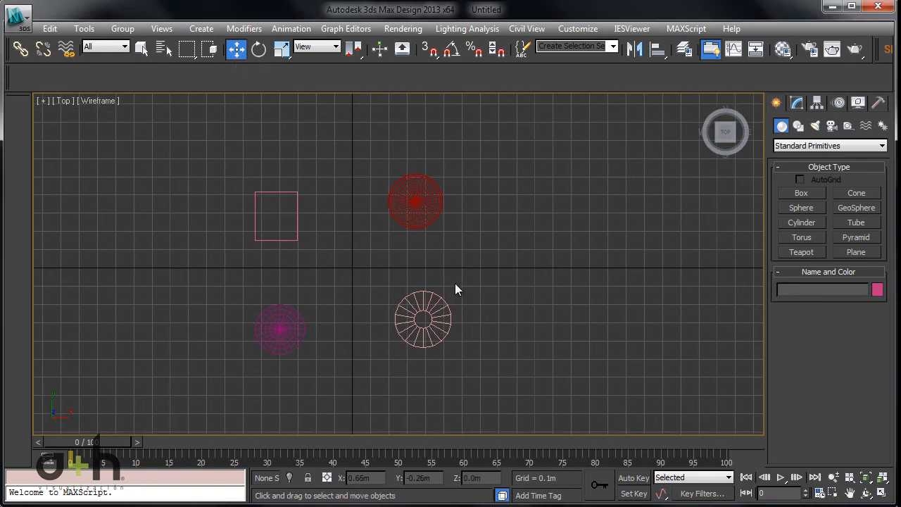
{"action": "left_click", "coordinate": [429, 206]}
{"action": "middle_click_drag", "start_coordinate": [579, 265], "coordinate": [548, 271]}
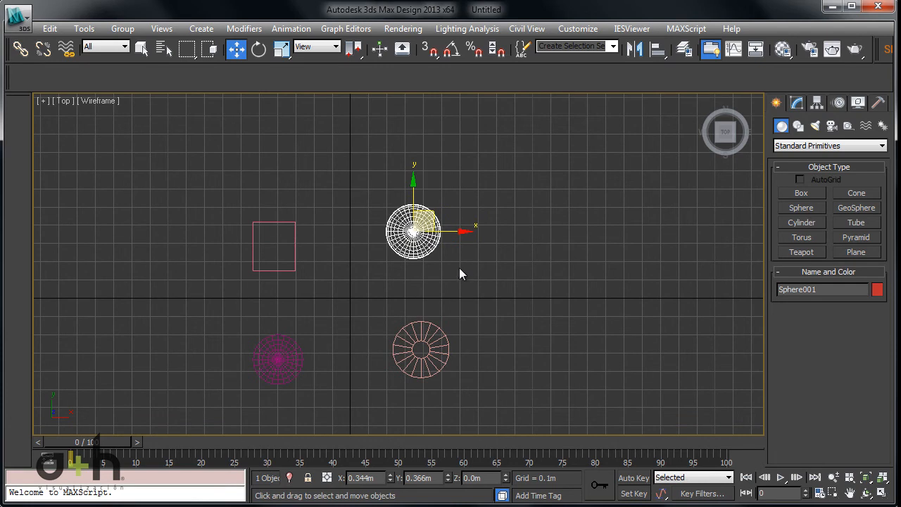
{"action": "key", "text": "shift"}
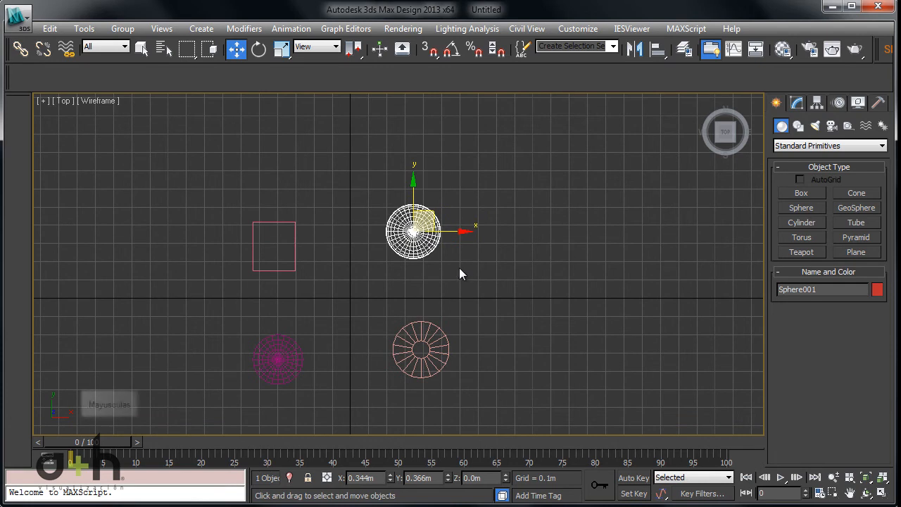
{"action": "mouse_move", "coordinate": [447, 232]}
{"action": "left_mouse_down", "text": "shift"}
{"action": "mouse_move", "coordinate": [586, 232]}
{"action": "mouse_move", "coordinate": [519, 228]}
{"action": "mouse_move", "coordinate": [527, 228]}
{"action": "left_mouse_up", "text": "shift"}
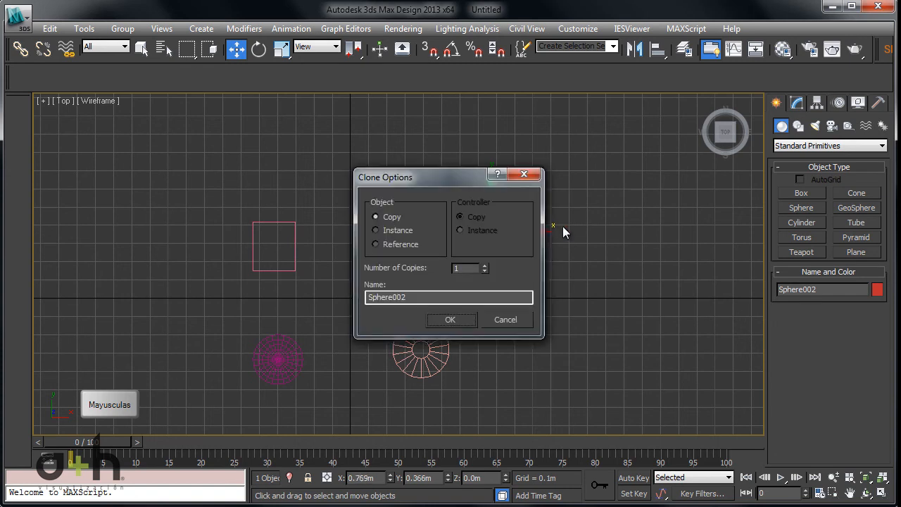
{"action": "left_click_drag", "start_coordinate": [445, 177], "coordinate": [665, 181]}
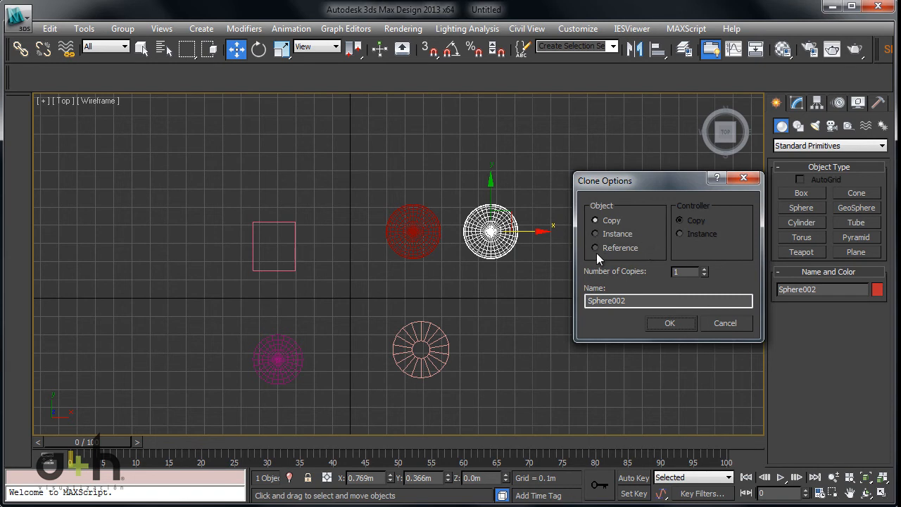
{"action": "double_click", "coordinate": [681, 272]}
{"action": "left_click", "coordinate": [668, 325]}
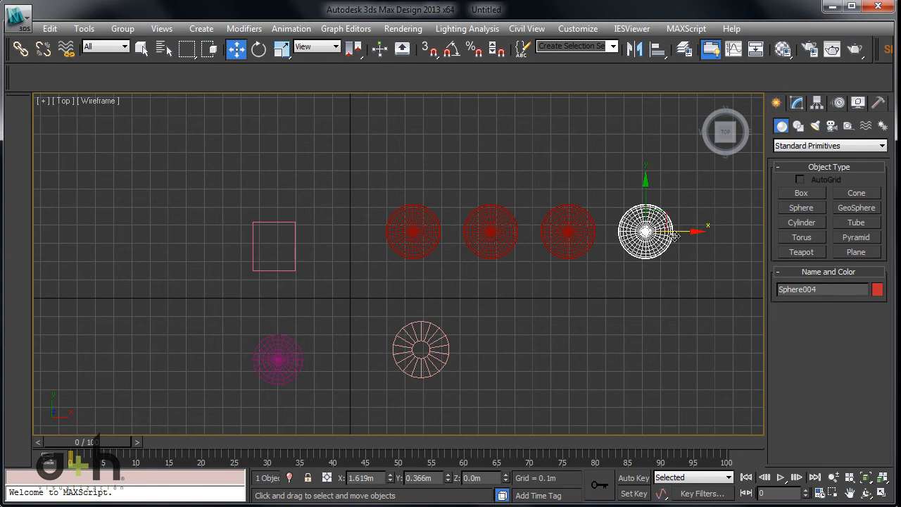
Select each of the four spheres in turn to check the copies, and clear the selection.
{"action": "left_click", "coordinate": [409, 212]}
{"action": "left_click", "coordinate": [495, 245]}
{"action": "left_click", "coordinate": [567, 235]}
{"action": "left_click", "coordinate": [643, 231]}
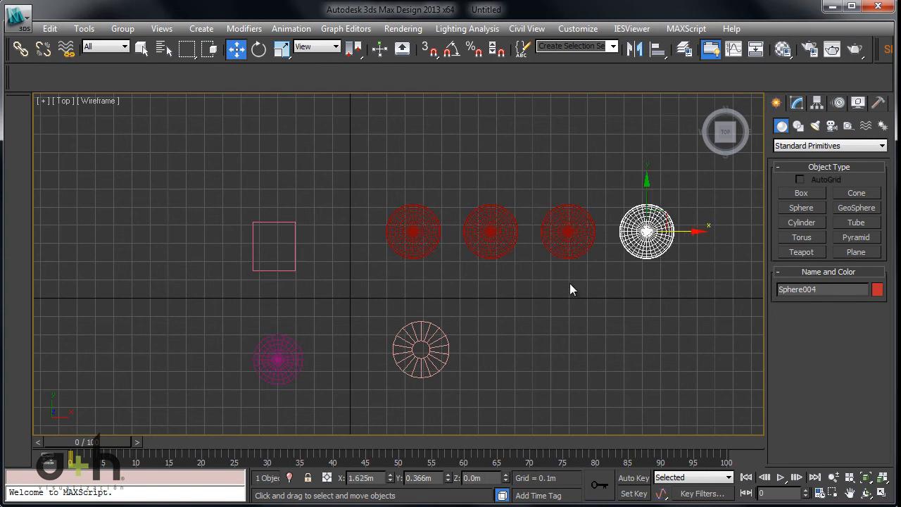
{"action": "left_click", "coordinate": [484, 169]}
Open the Move Transform Type-In dialog and place it clear of the objects in the Top view.
{"action": "middle_click_drag", "start_coordinate": [462, 275], "coordinate": [434, 226]}
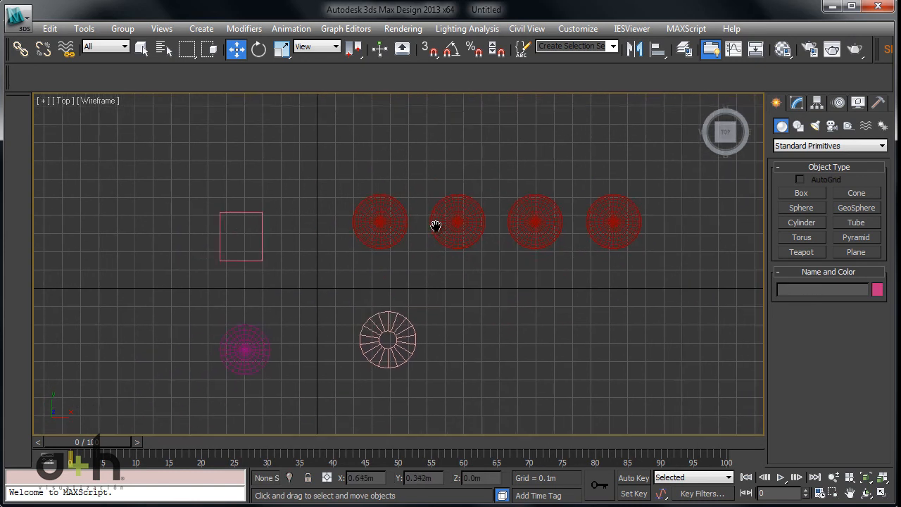
{"action": "scroll", "coordinate": [429, 221], "scroll_direction": "down", "scroll_amount": 2}
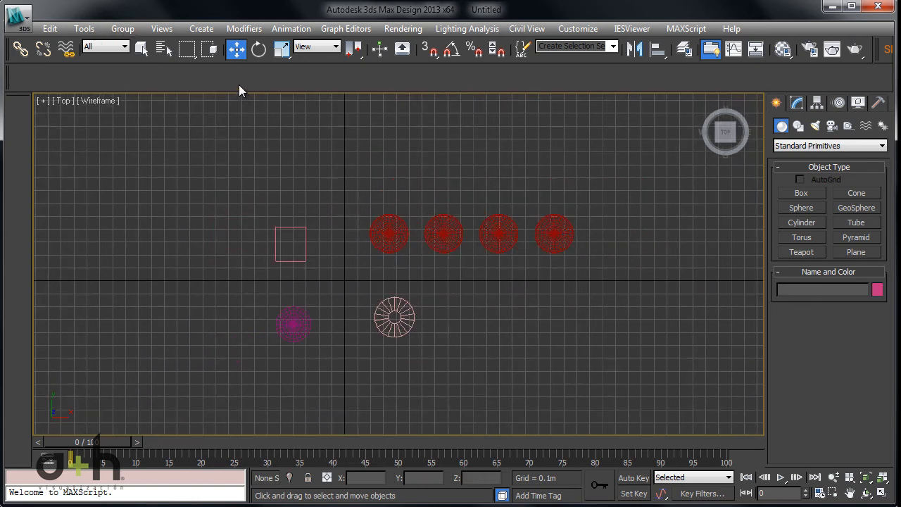
{"action": "right_click", "coordinate": [236, 50]}
{"action": "left_click_drag", "start_coordinate": [162, 88], "coordinate": [169, 157]}
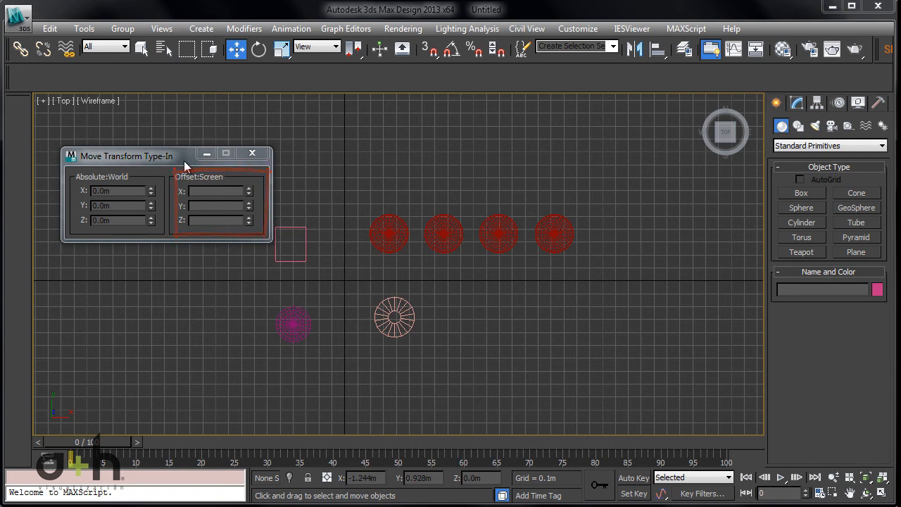
{"action": "left_click_drag", "start_coordinate": [185, 164], "coordinate": [198, 115]}
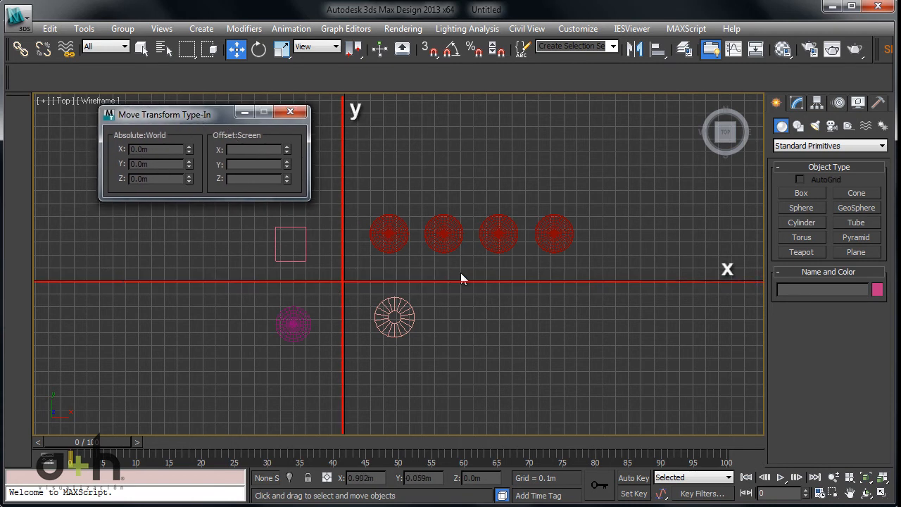
Select the original sphere and set its absolute world X and Y coordinates to 1 m each.
{"action": "left_click", "coordinate": [386, 231]}
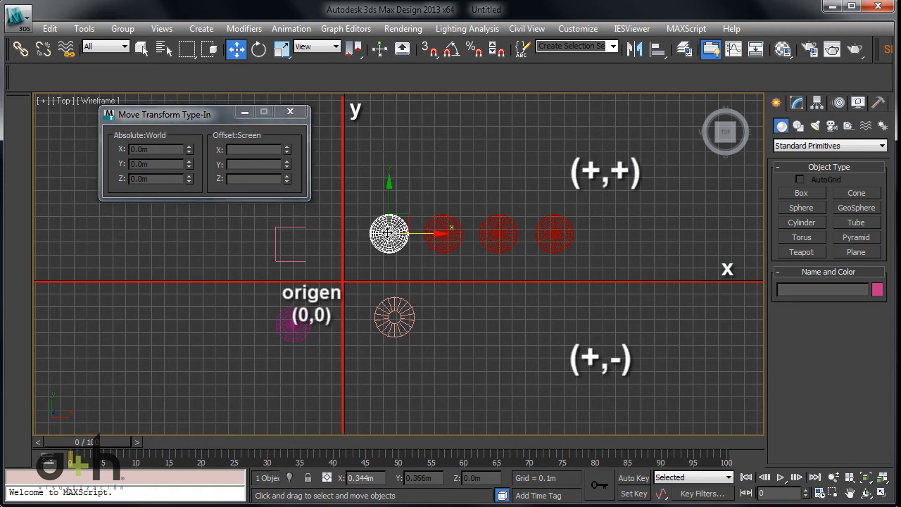
{"action": "left_click", "coordinate": [166, 149]}
{"action": "left_click", "coordinate": [161, 167]}
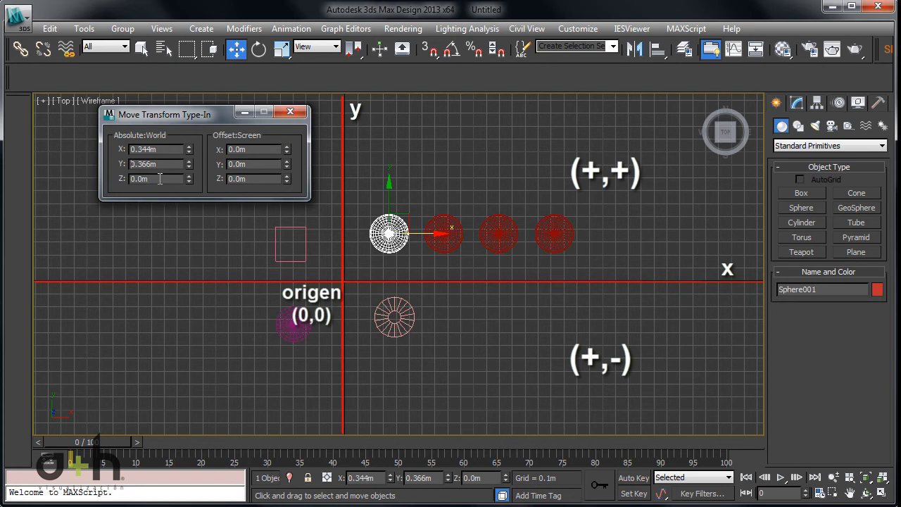
{"action": "left_click_drag", "start_coordinate": [158, 149], "coordinate": [110, 148]}
{"action": "type", "text": "1"}
{"action": "key", "text": "Return"}
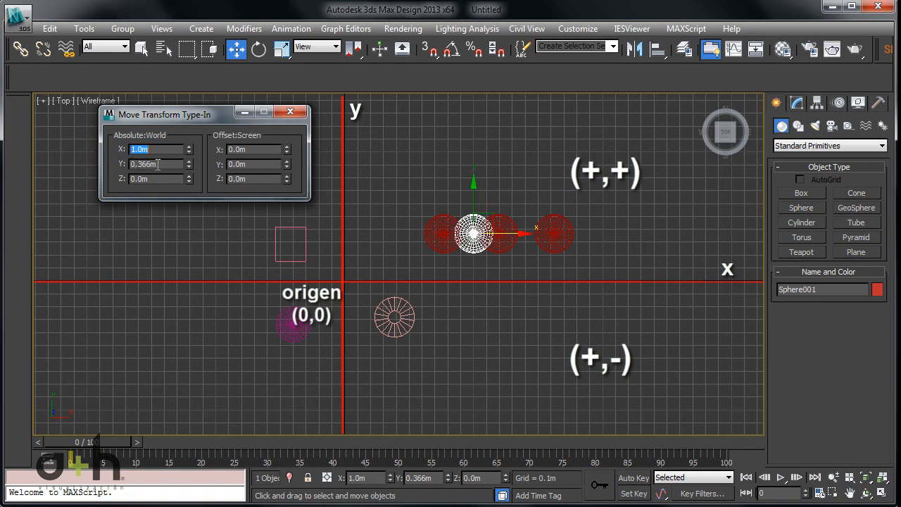
{"action": "left_click_drag", "start_coordinate": [156, 163], "coordinate": [74, 158]}
{"action": "type", "text": "1"}
{"action": "key", "text": "Return"}
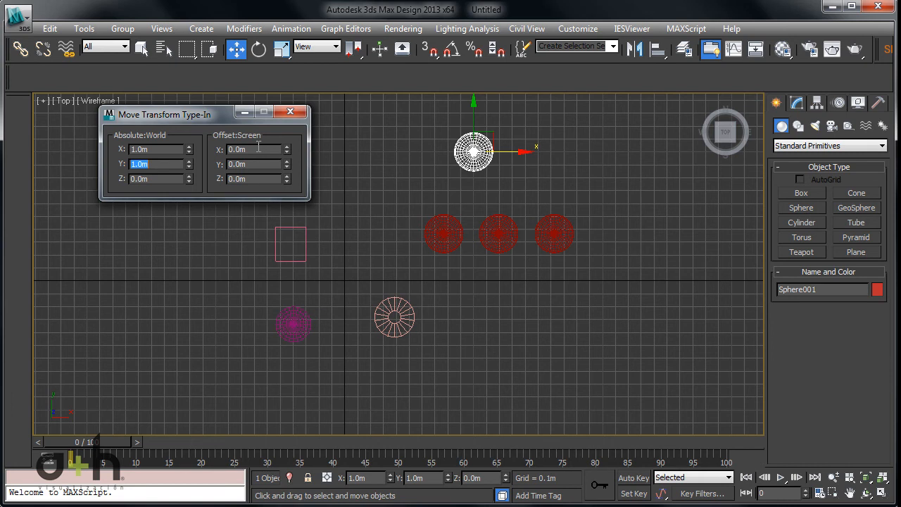
Offset the original sphere by 1 m along the screen X axis.
{"action": "left_click", "coordinate": [228, 150]}
{"action": "middle_click_drag", "start_coordinate": [352, 221], "coordinate": [341, 244]}
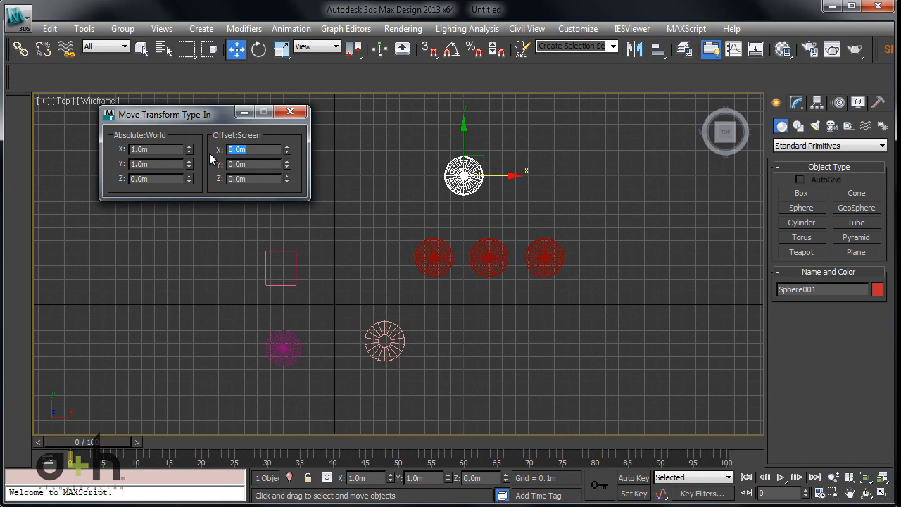
{"action": "type", "text": "1"}
{"action": "key", "text": "Return"}
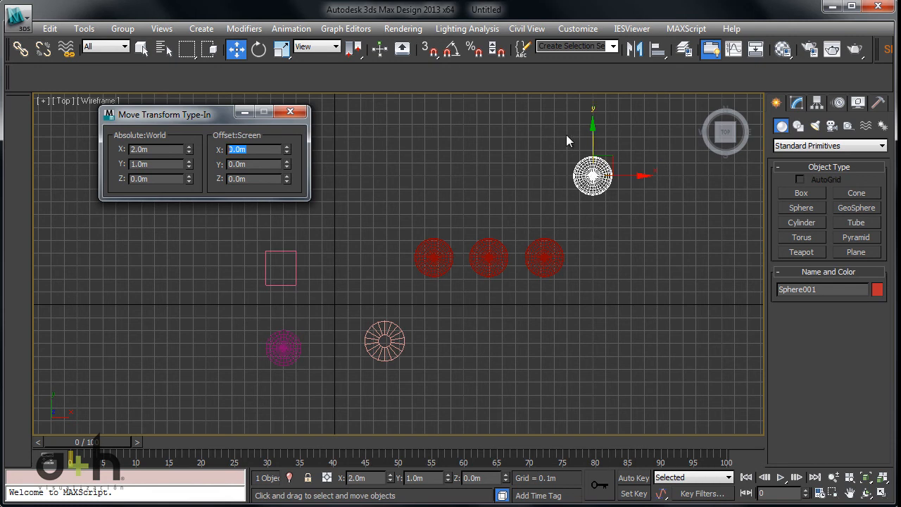
Select the three sphere copies in turn and compare their coordinates, orbiting to a slightly tilted view.
{"action": "left_click", "coordinate": [544, 256]}
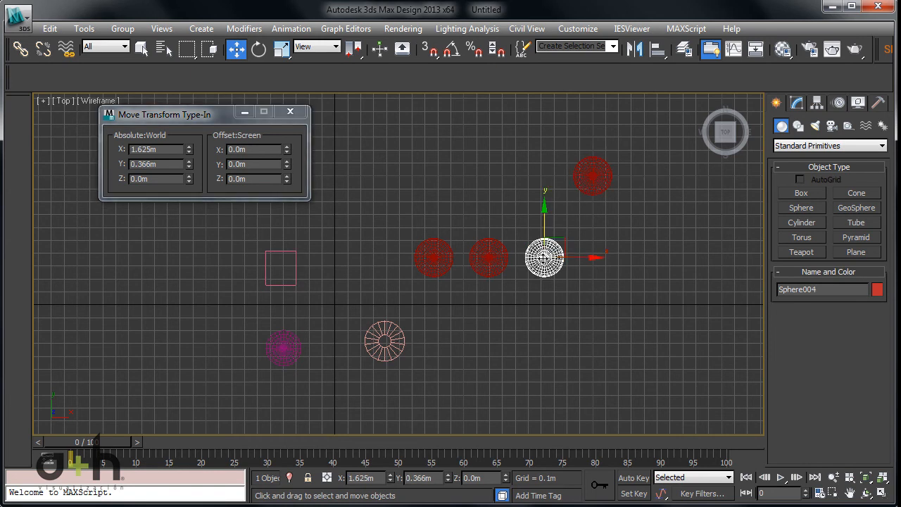
{"action": "middle_click_drag", "start_coordinate": [563, 268], "coordinate": [566, 240], "text": "alt"}
{"action": "left_click", "coordinate": [493, 257]}
{"action": "left_click", "coordinate": [433, 261]}
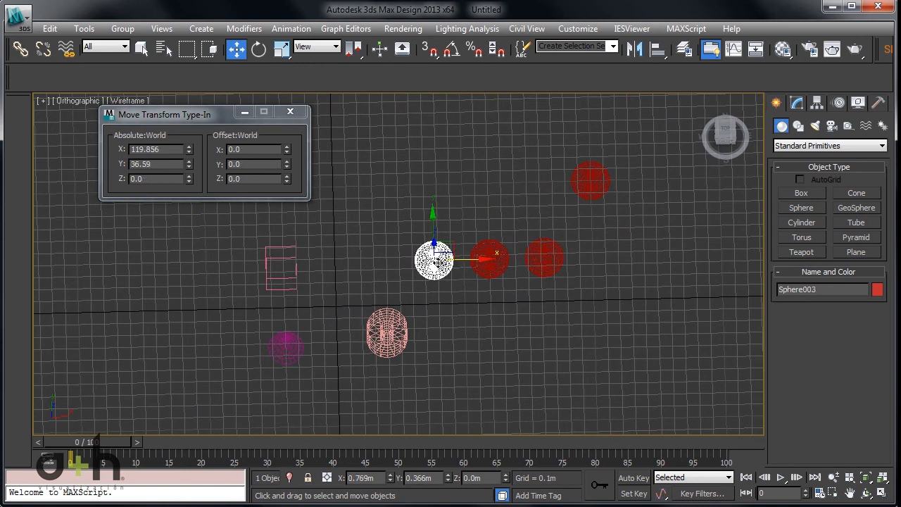
Offset the selected sphere by 2 m along the world X axis.
{"action": "left_click", "coordinate": [239, 148]}
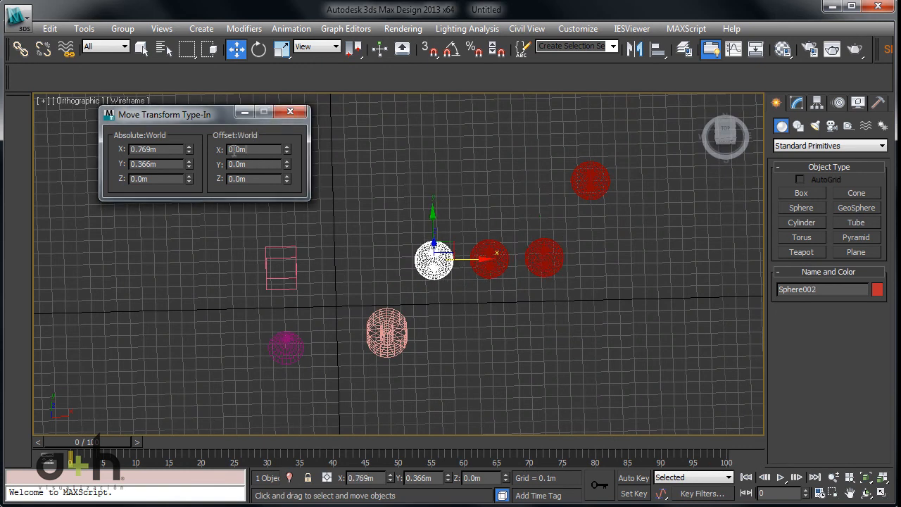
{"action": "type", "text": "-"}
{"action": "left_click_drag", "start_coordinate": [252, 150], "coordinate": [192, 145]}
{"action": "type", "text": "2"}
{"action": "key", "text": "Return"}
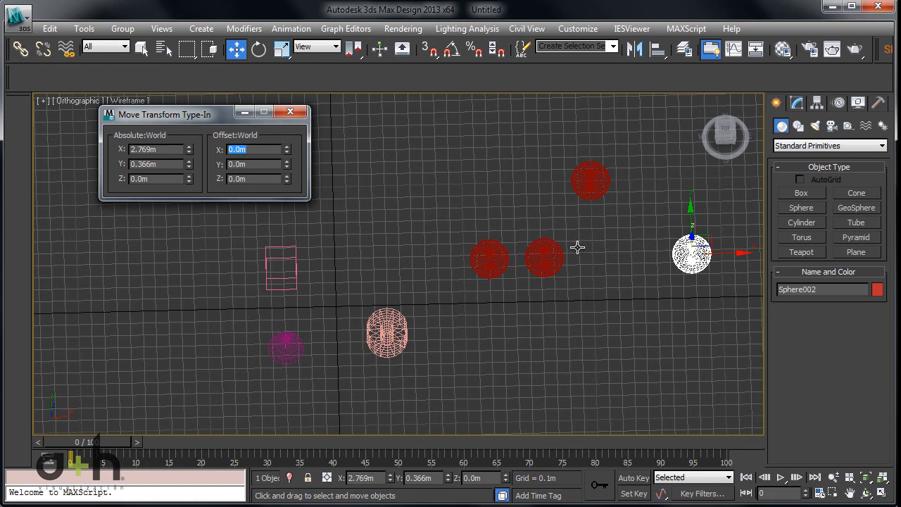
Offset the same sphere by a further 0.5 m along world X and check its absolute X coordinate.
{"action": "double_click", "coordinate": [132, 150]}
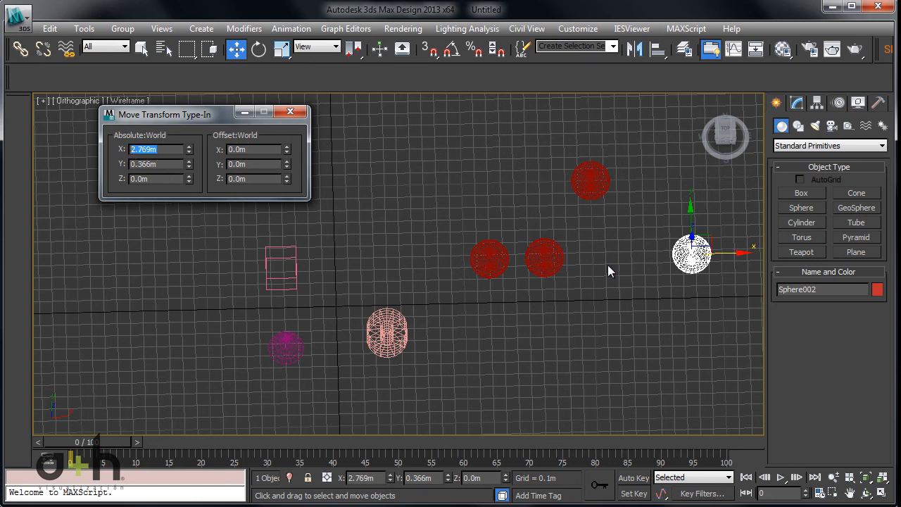
{"action": "left_click_drag", "start_coordinate": [251, 150], "coordinate": [214, 150]}
{"action": "key", "text": "BackSpace"}
{"action": "type", "text": "0.5"}
{"action": "key", "text": "Return"}
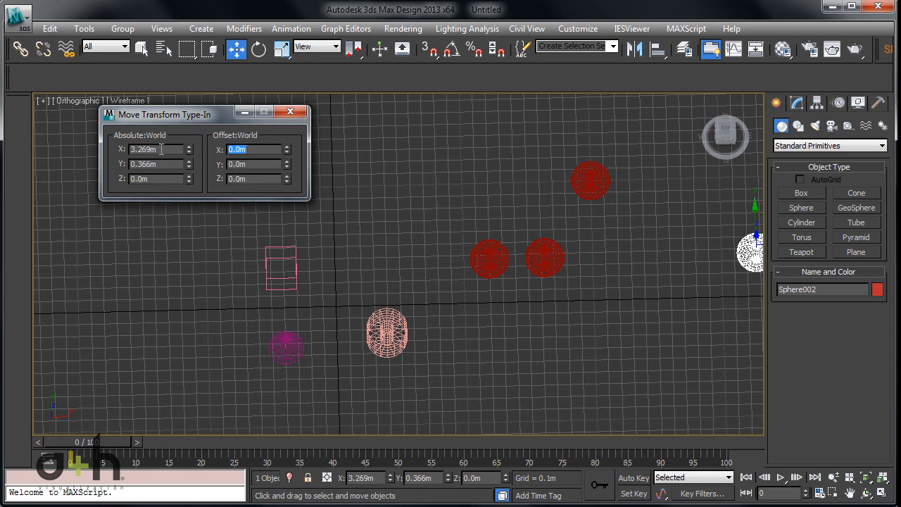
{"action": "left_click_drag", "start_coordinate": [159, 149], "coordinate": [105, 146]}
Switch back to the Top view with all objects in frame and close the Move Transform Type-In dialog.
{"action": "middle_click_drag", "start_coordinate": [433, 263], "coordinate": [340, 268]}
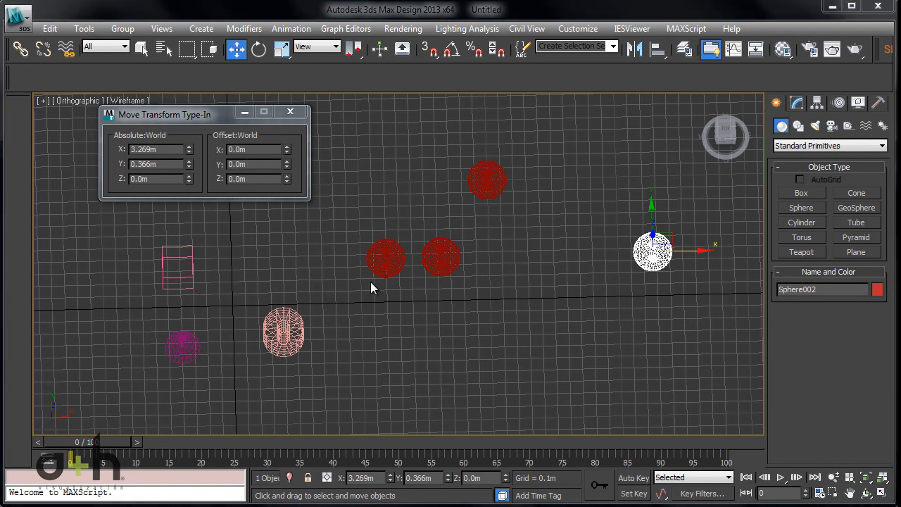
{"action": "key", "text": "t"}
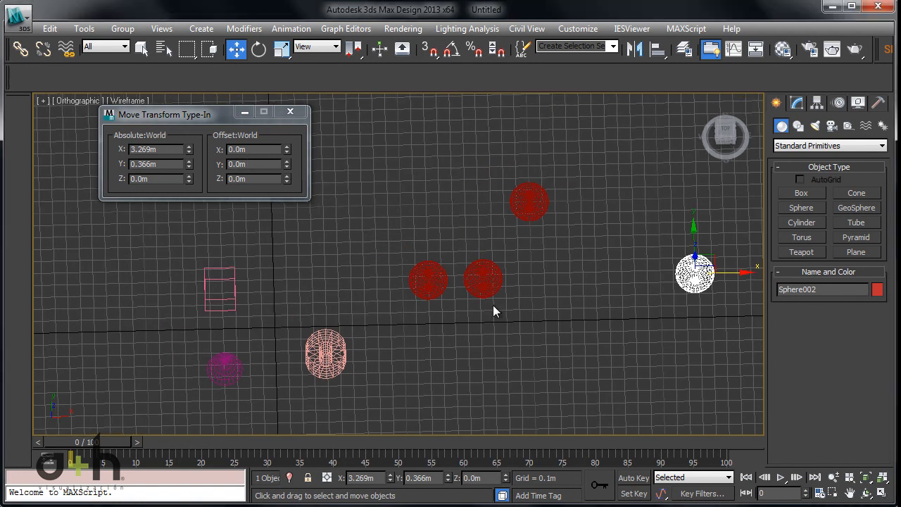
{"action": "scroll", "coordinate": [305, 278], "scroll_direction": "down", "scroll_amount": 7}
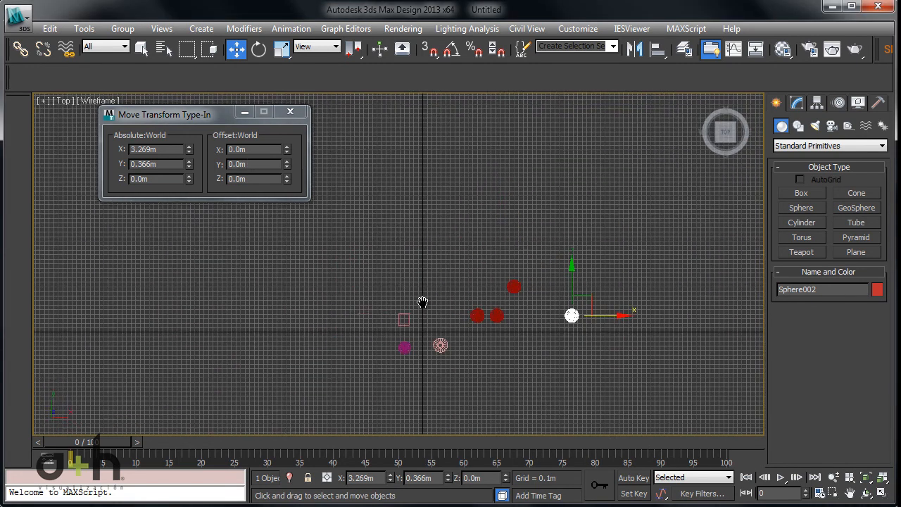
{"action": "scroll", "coordinate": [395, 258], "scroll_direction": "up", "scroll_amount": 3}
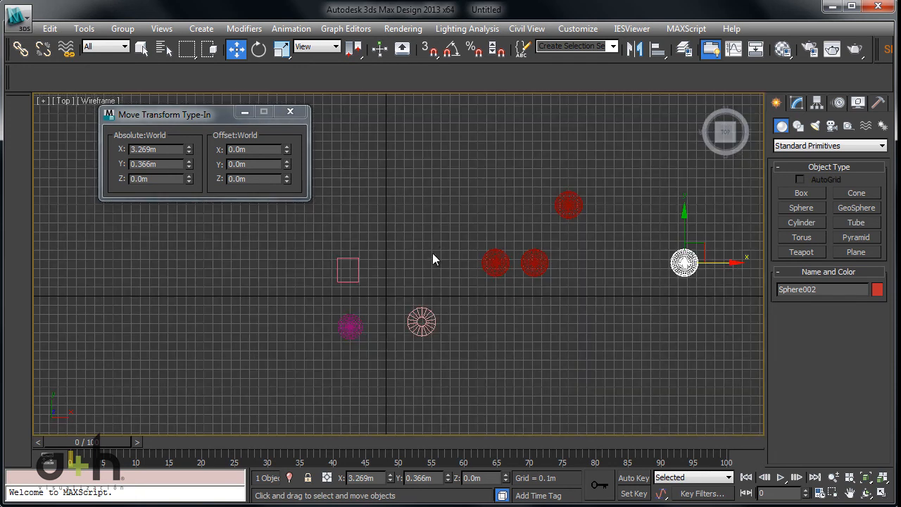
{"action": "middle_click_drag", "start_coordinate": [433, 253], "coordinate": [434, 276]}
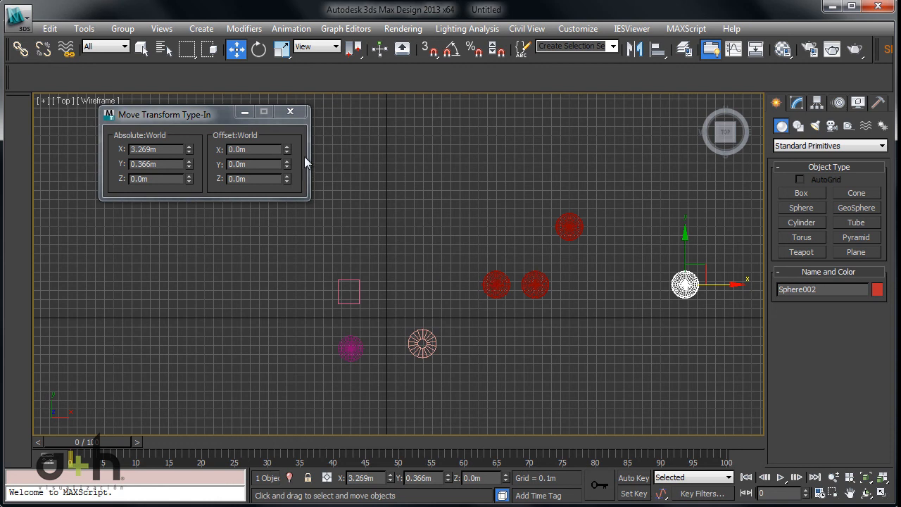
{"action": "left_click", "coordinate": [290, 111]}
Move the offset sphere above the pink torus and clone it as one Copy beside it, at about X 0.874 m, Y 1.302 m.
{"action": "middle_click_drag", "start_coordinate": [516, 234], "coordinate": [493, 252]}
{"action": "mouse_move", "coordinate": [679, 280]}
{"action": "left_mouse_down"}
{"action": "mouse_move", "coordinate": [380, 312]}
{"action": "mouse_move", "coordinate": [360, 194]}
{"action": "mouse_move", "coordinate": [363, 242]}
{"action": "mouse_move", "coordinate": [363, 220]}
{"action": "mouse_move", "coordinate": [442, 241]}
{"action": "mouse_move", "coordinate": [338, 242]}
{"action": "mouse_move", "coordinate": [396, 238]}
{"action": "mouse_move", "coordinate": [422, 209]}
{"action": "mouse_move", "coordinate": [472, 236]}
{"action": "mouse_move", "coordinate": [428, 220]}
{"action": "mouse_move", "coordinate": [527, 225]}
{"action": "mouse_move", "coordinate": [485, 223]}
{"action": "left_mouse_up"}
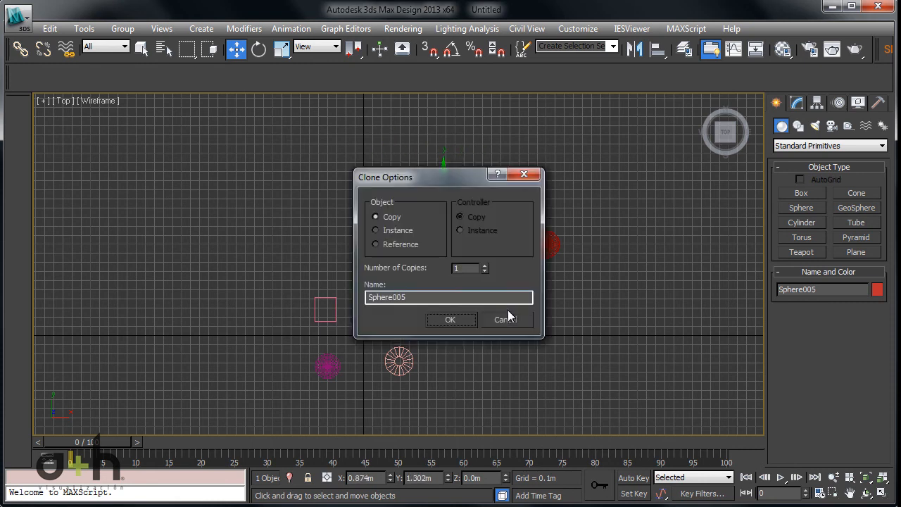
{"action": "left_click", "coordinate": [468, 317]}
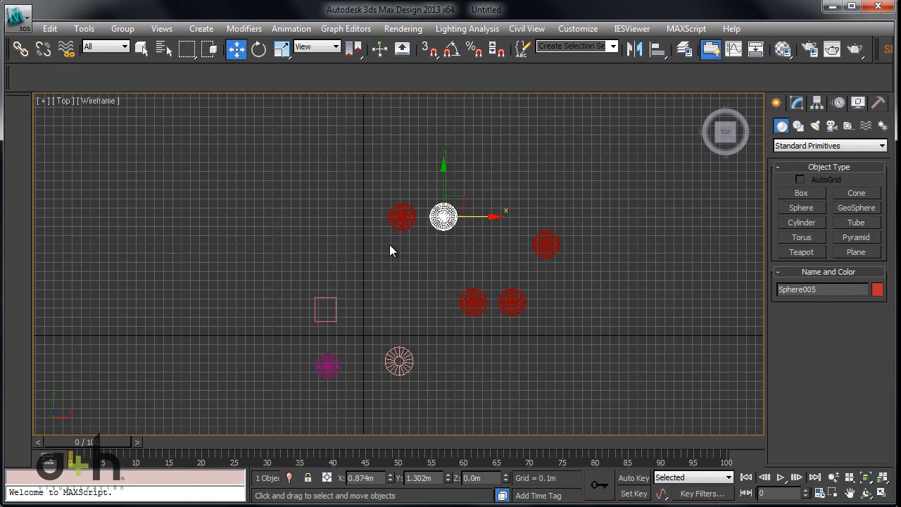
Compare the new copy's absolute coordinates in the Move Transform Type-In dialog with the status bar's X, Y and Z values, and close the dialog.
{"action": "right_click", "coordinate": [236, 56]}
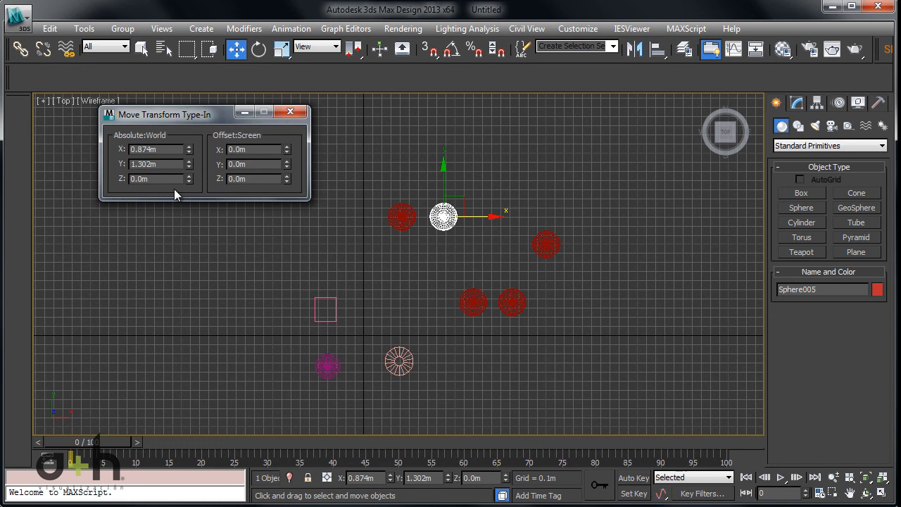
{"action": "left_click", "coordinate": [361, 479]}
{"action": "left_click", "coordinate": [434, 479]}
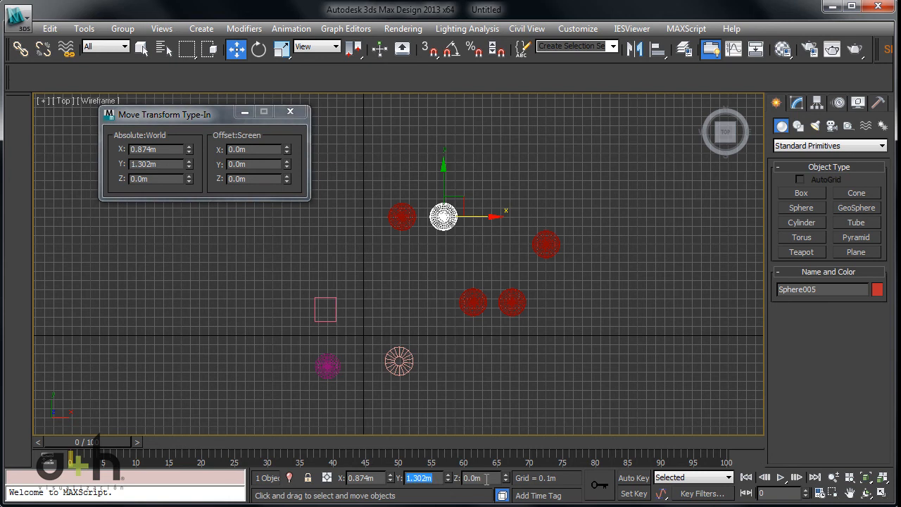
{"action": "key", "text": "Tab"}
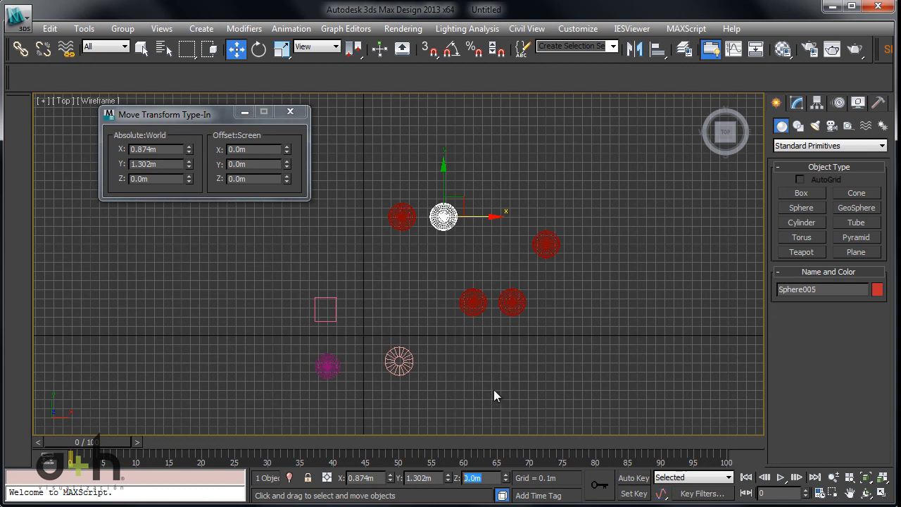
{"action": "left_click", "coordinate": [295, 113]}
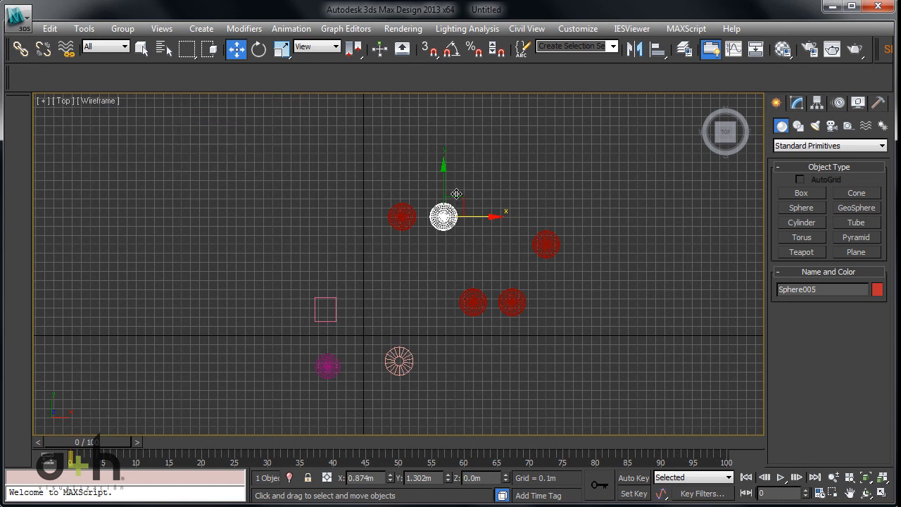
Move the new sphere copy freely in the XY plane to about X 0.047 m, Y 0.537 m, near the world origin.
{"action": "left_click_drag", "start_coordinate": [457, 196], "coordinate": [385, 267]}
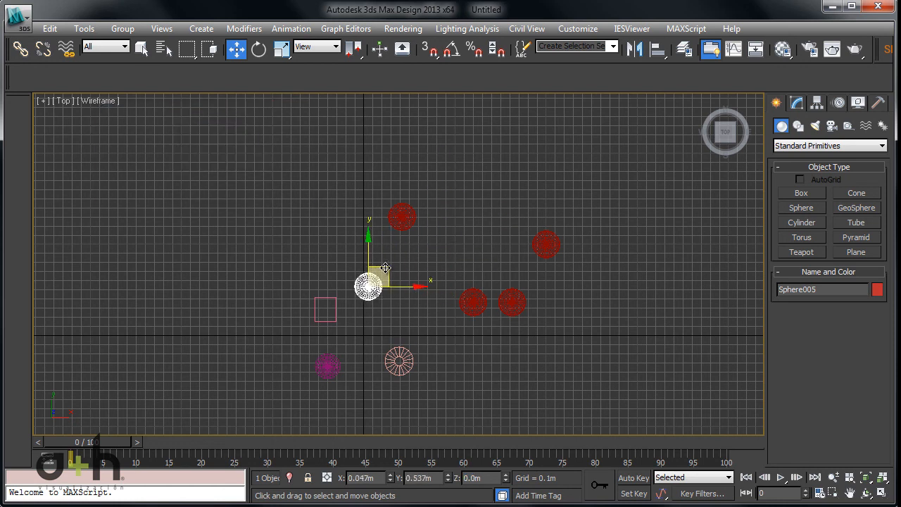